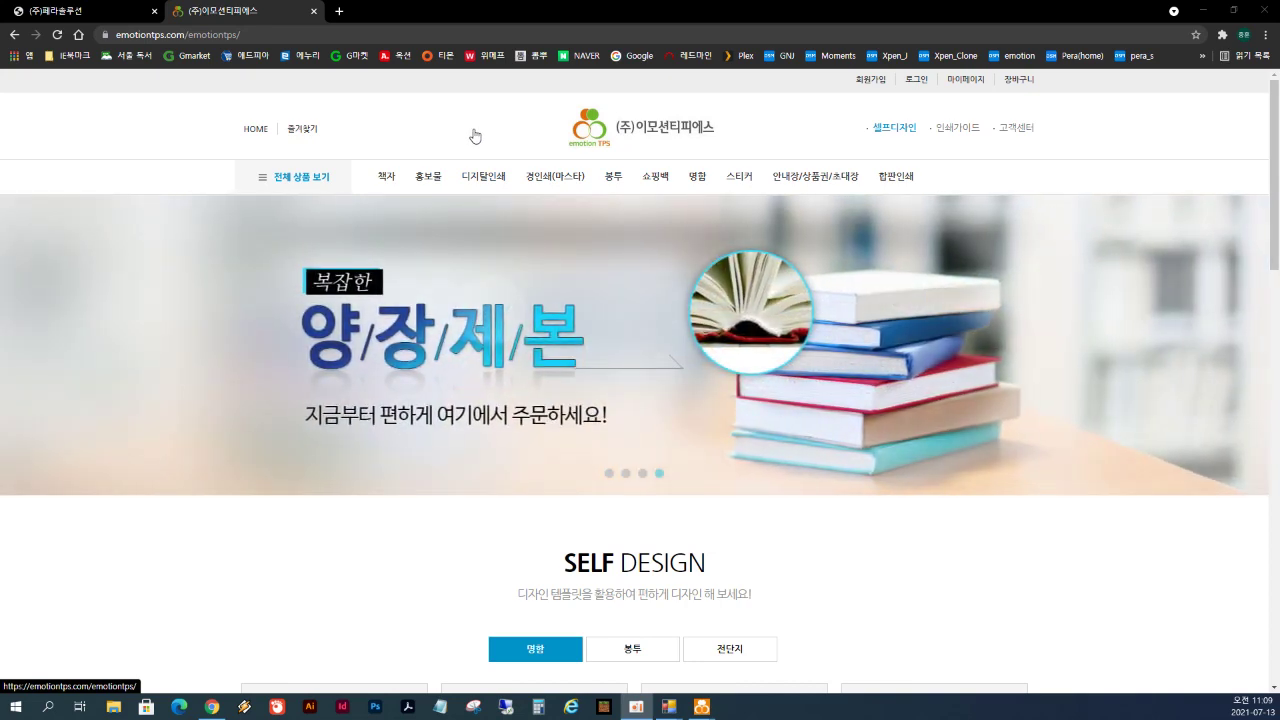
- Configure a 일반 제본 책자 booklet with 260 inner pages, order it, and acknowledge the login alert
mouse_move(381, 177)
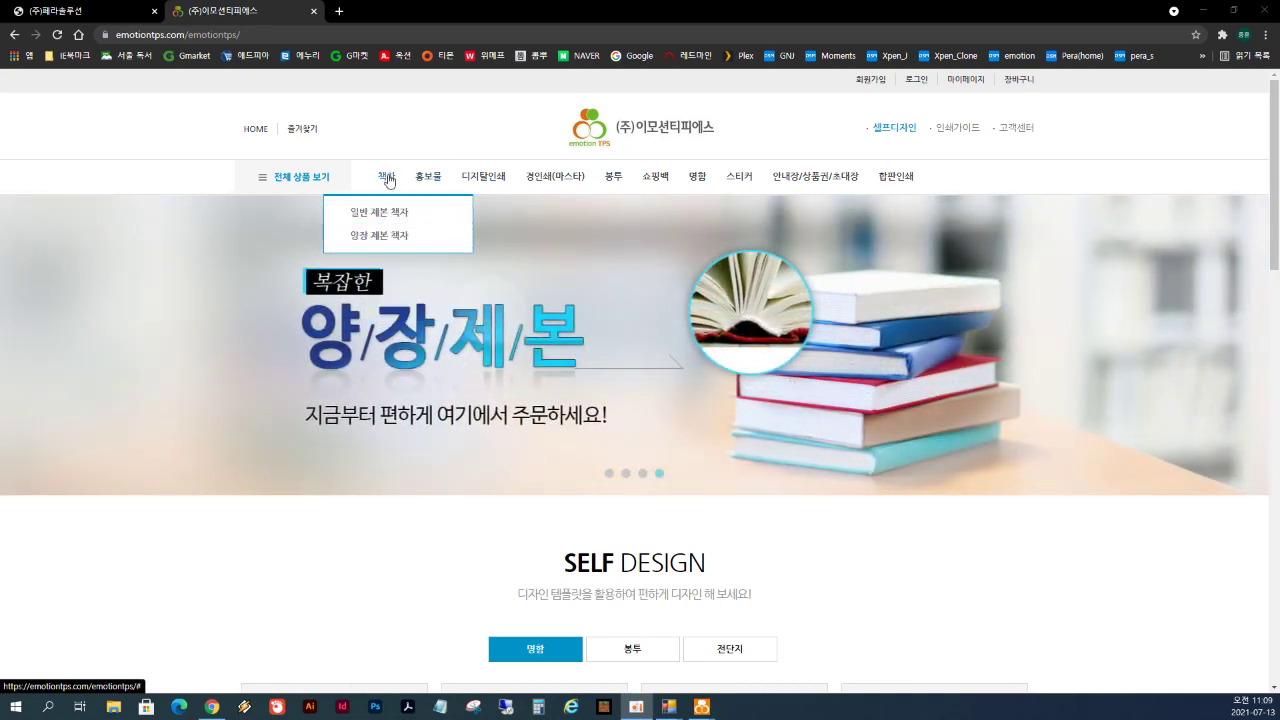
click(377, 216)
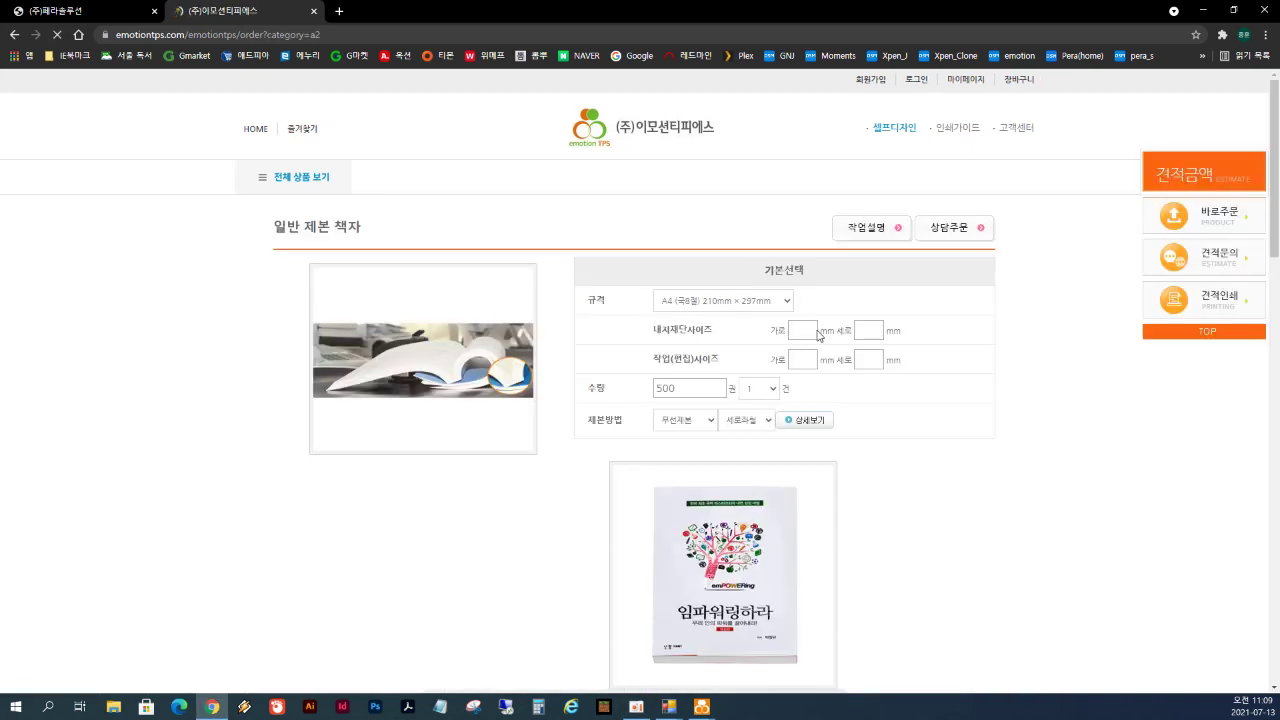
scroll(748, 412, down, 1)
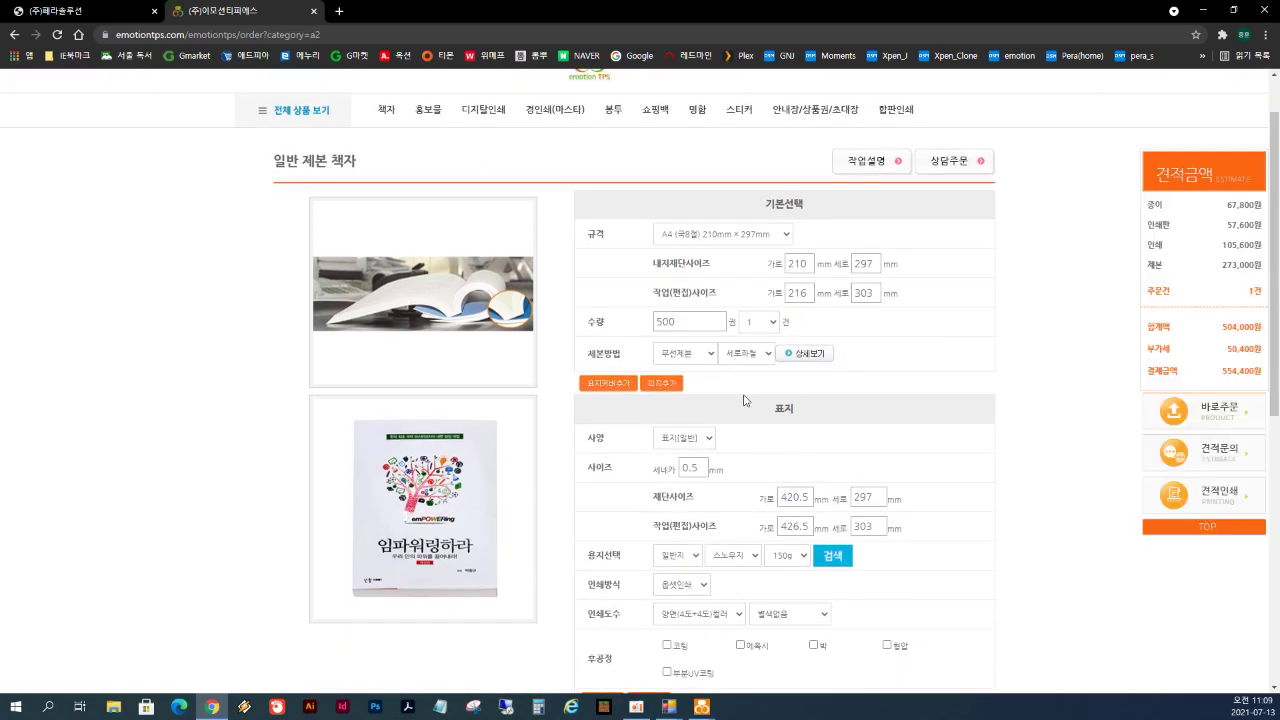
scroll(759, 390, down, 3)
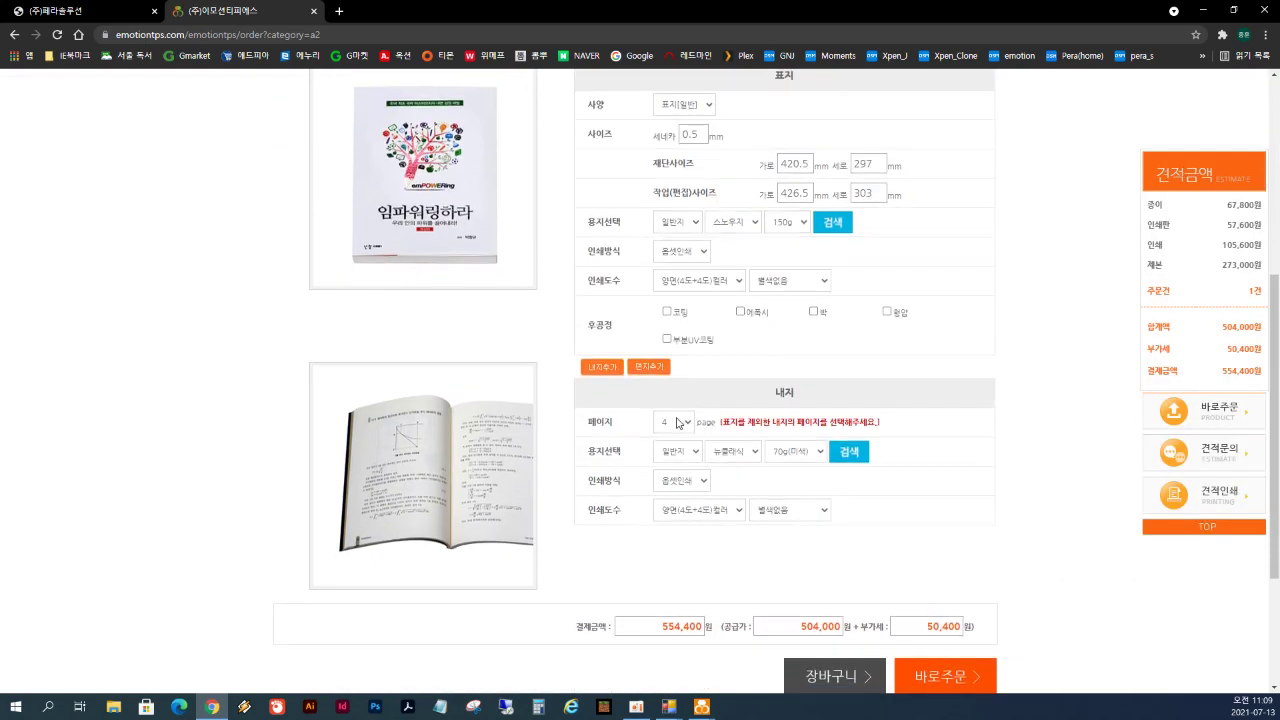
click(677, 422)
scroll(669, 540, down, 5)
click(669, 570)
click(947, 682)
click(762, 112)
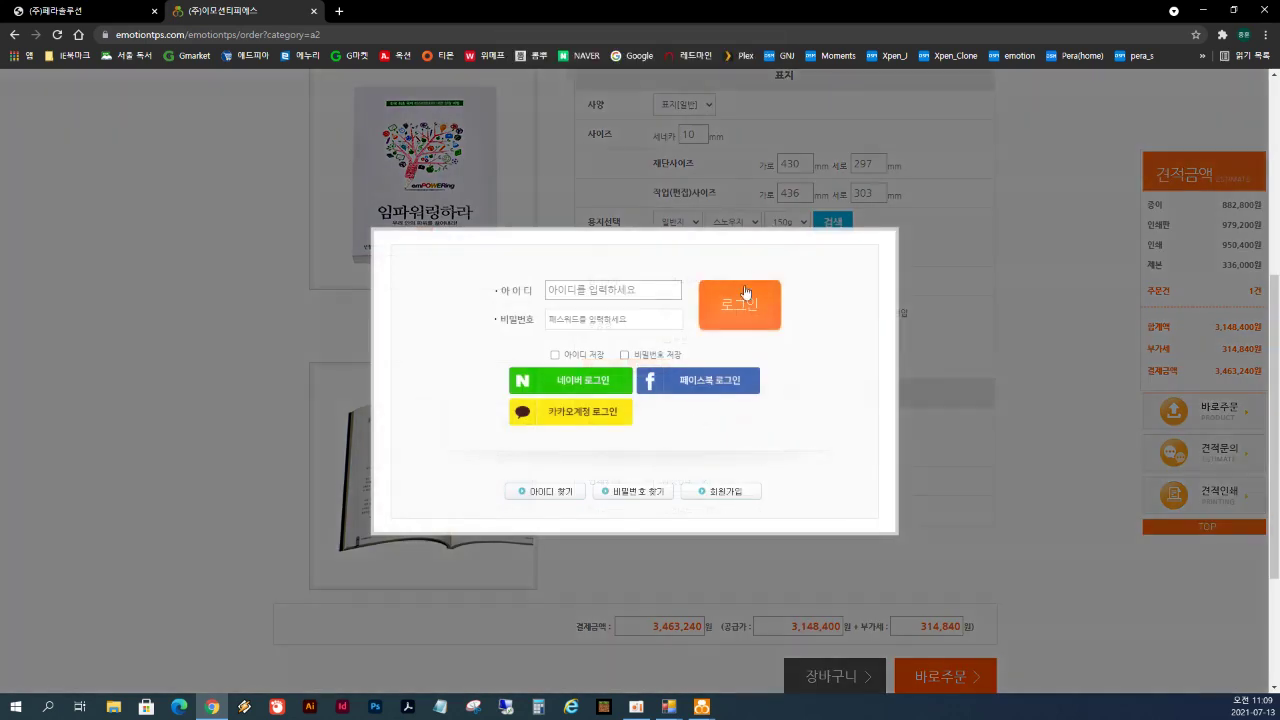
- Log in with the saved customer ID and the account password
click(645, 289)
text(test)
key(Down)
key(Tab)
text(t)
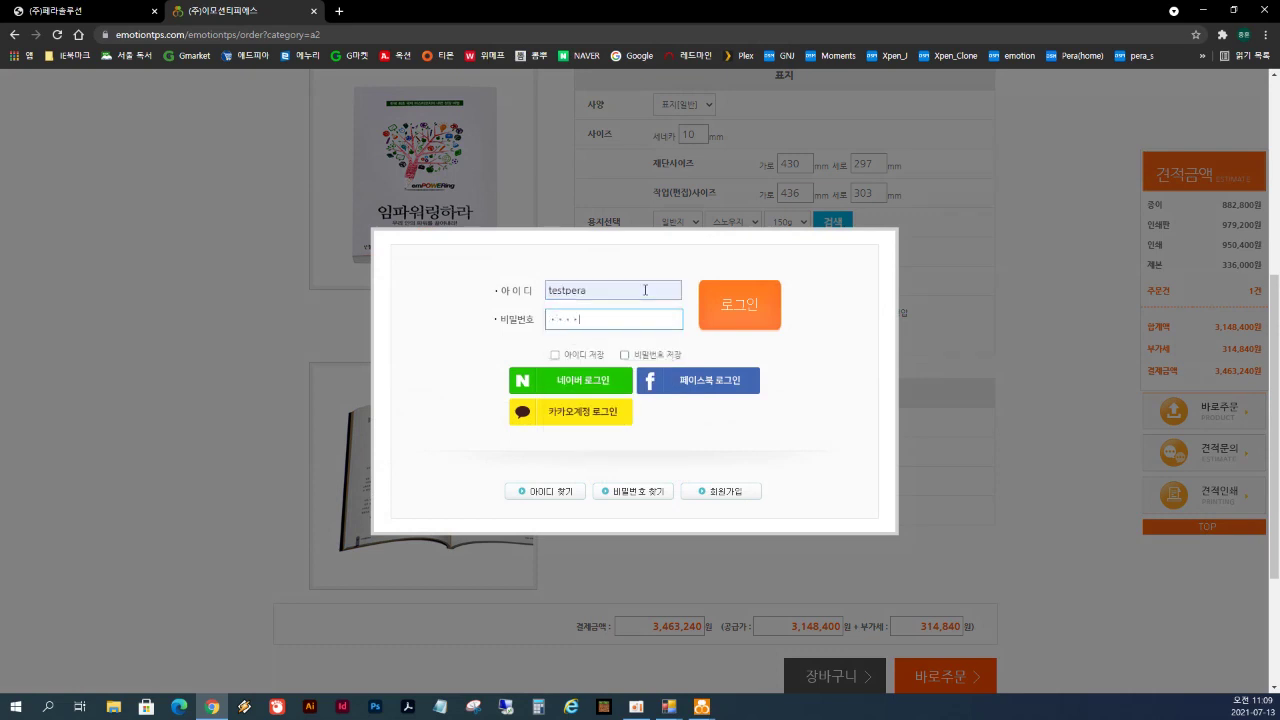
key(Return)
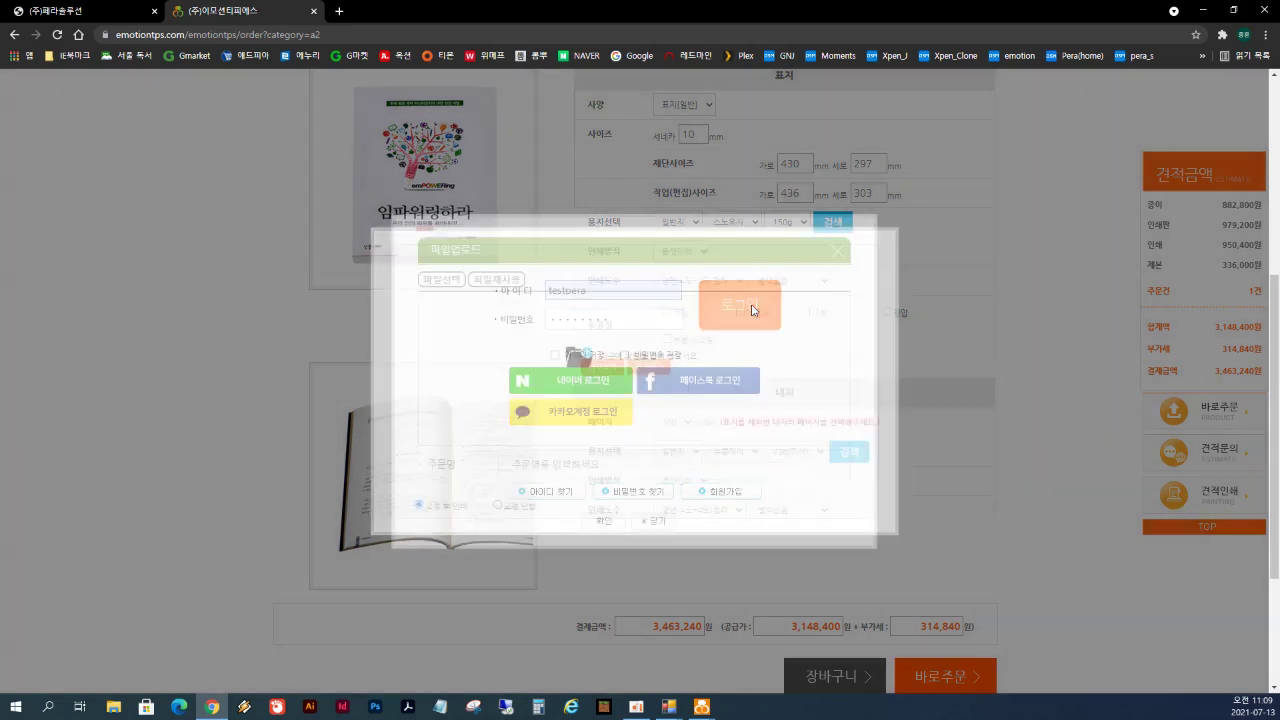
- Name the order '21-07-13 test주문' and confirm it
click(626, 474)
text(test)
key(BackSpace)
key(BackSpace)
key(BackSpace)
key(BackSpace)
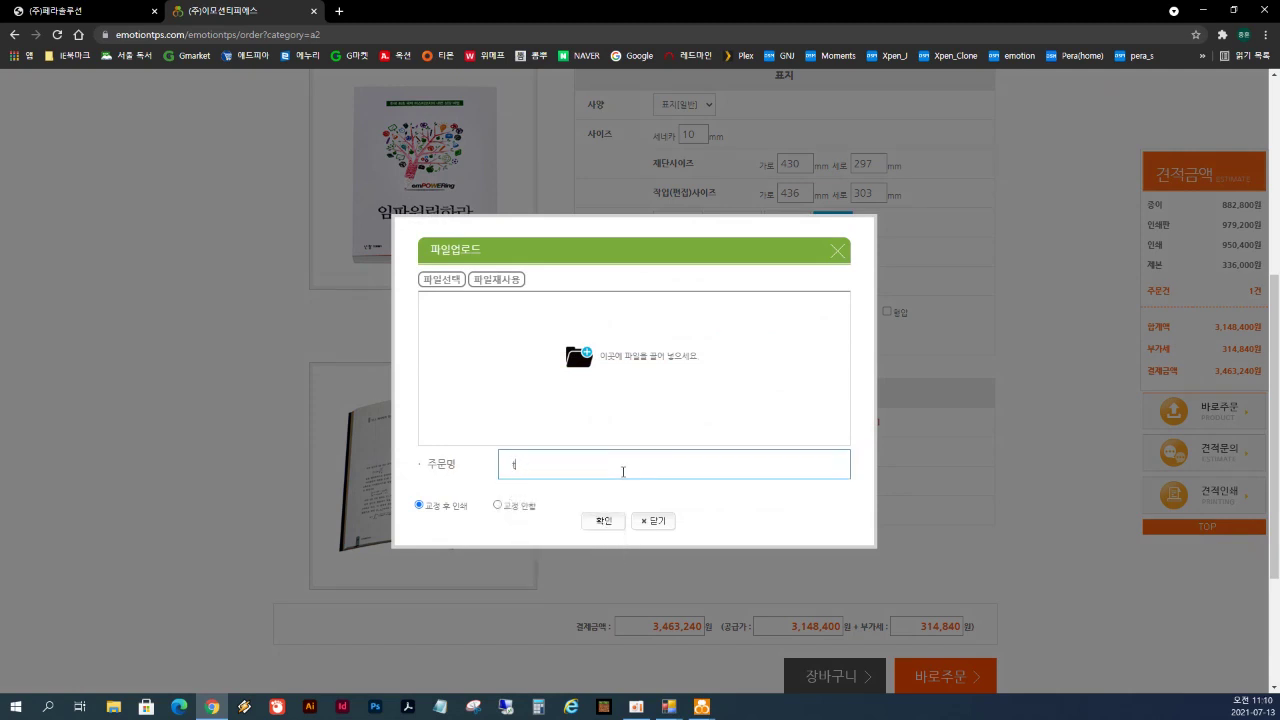
text(21-07-13 test주ㅂ문)
click(610, 523)
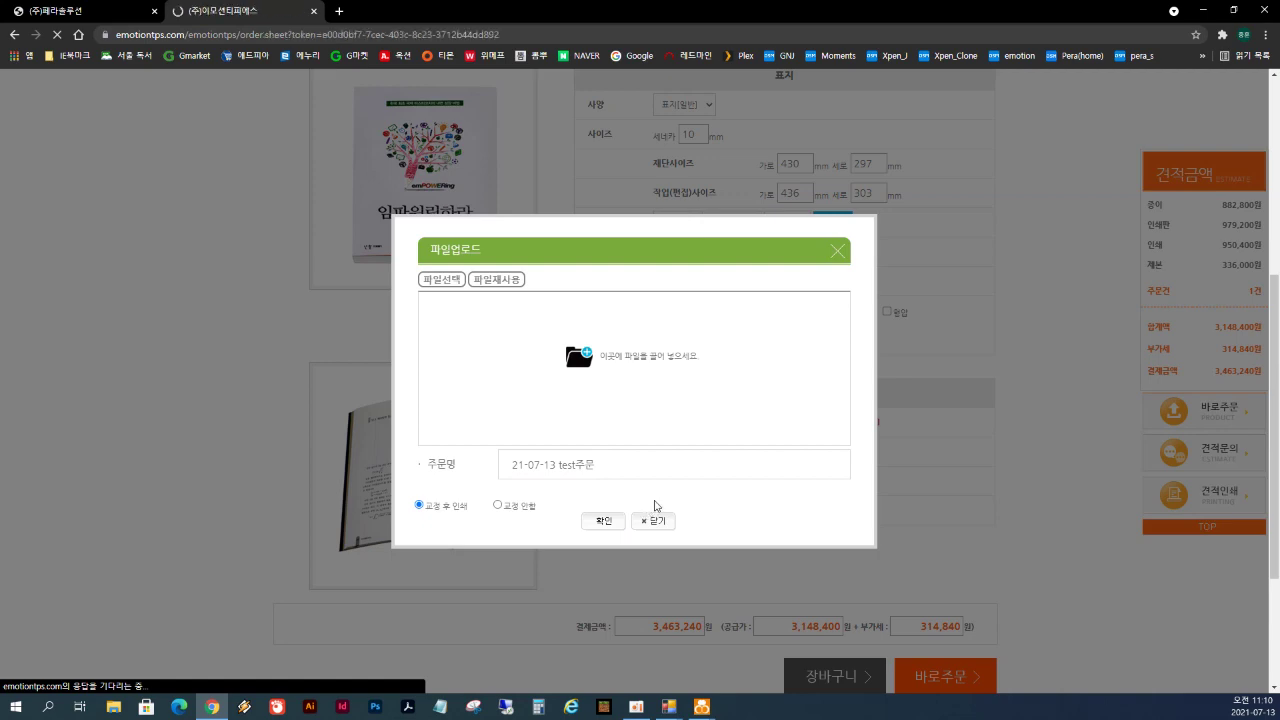
- Enter 'test' as the depositor name for the bank transfer
scroll(797, 492, down, 5)
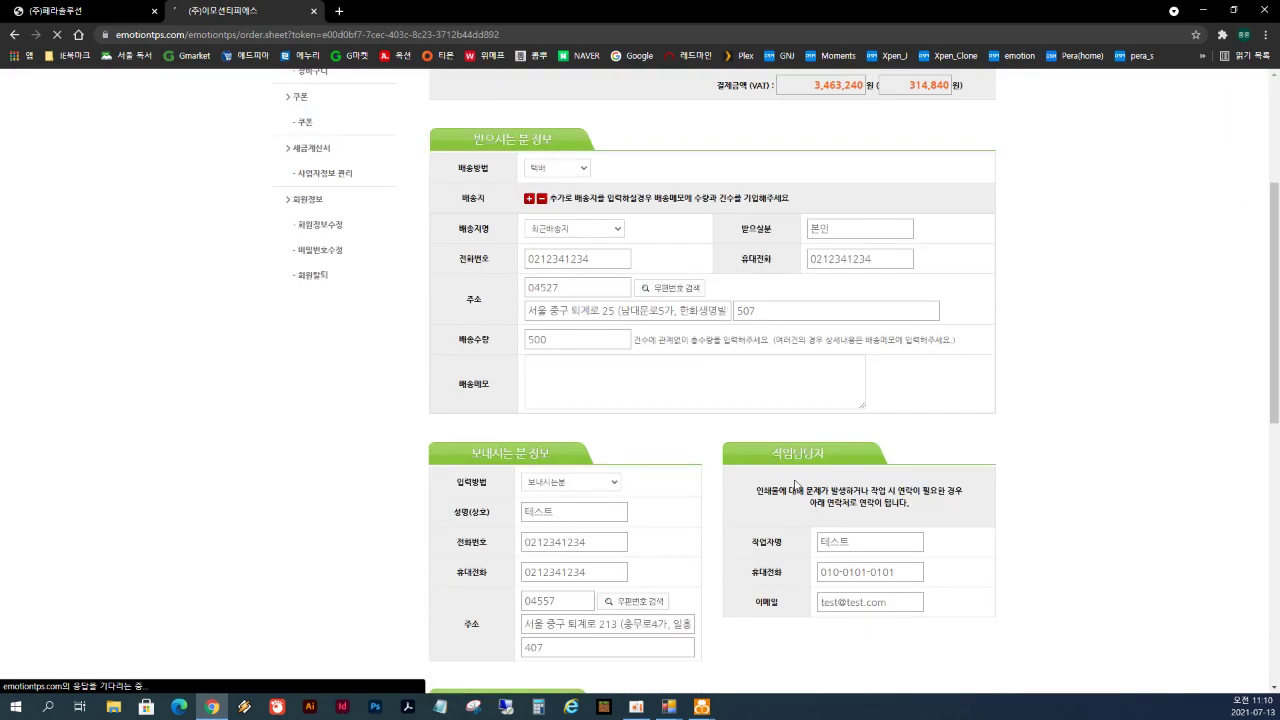
click(834, 527)
text(ㅅㅏㄴㅅ)
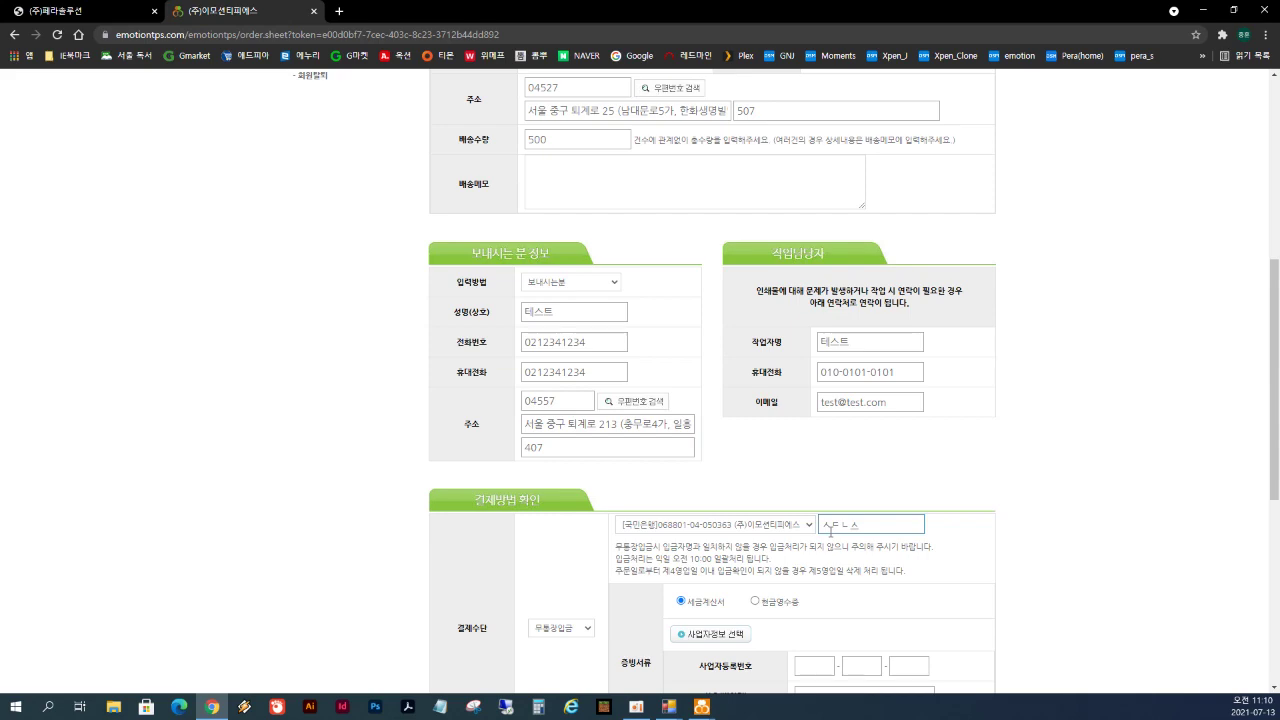
key(ctrl+a)
text(test)
- Request a cash receipt and place the 3,543,240원 order
scroll(785, 453, down, 2)
click(755, 467)
click(829, 497)
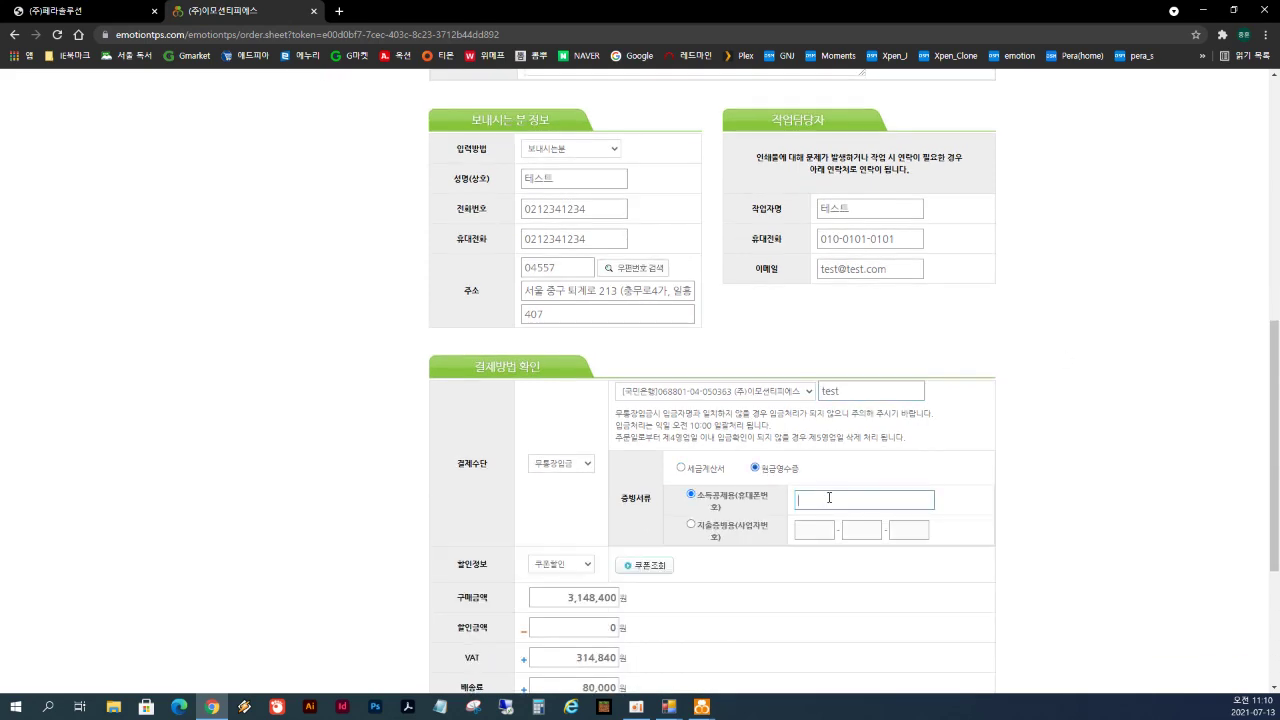
scroll(829, 497, down, 3)
click(695, 508)
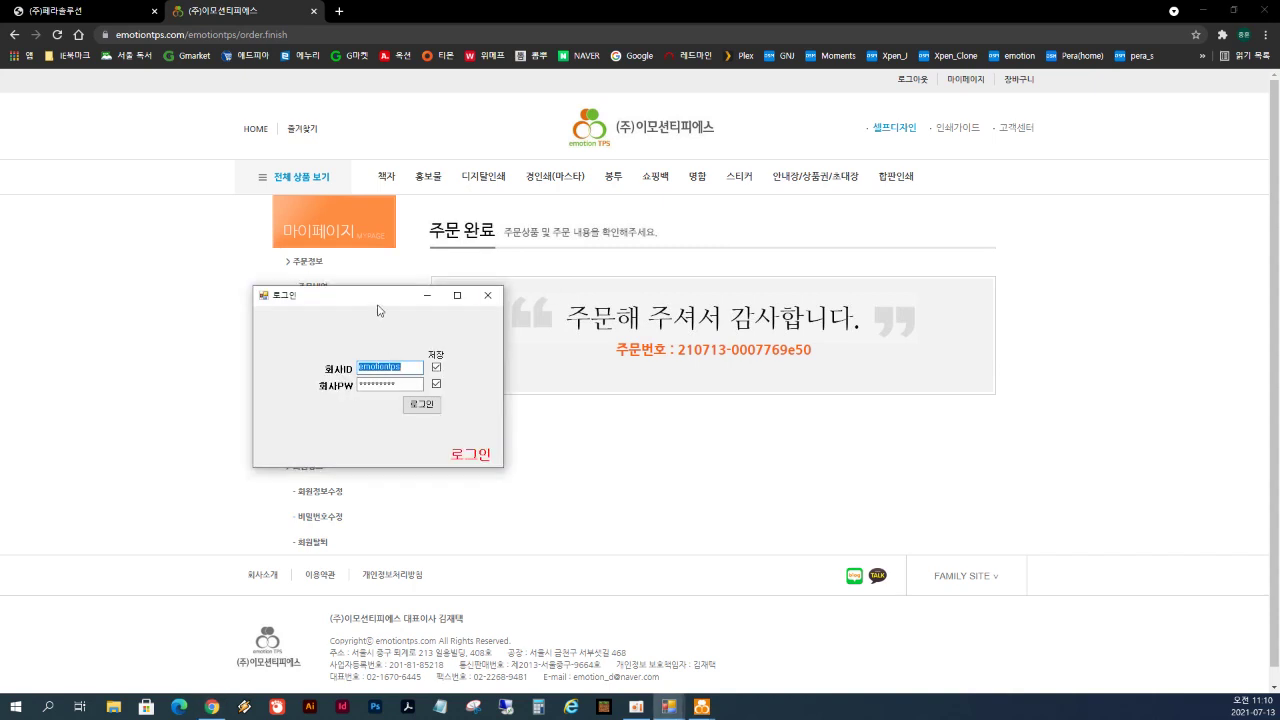
- Sign in to the Manager Page and open order 21-07-13 test주문 from 전체주문
drag(377, 306, 588, 310)
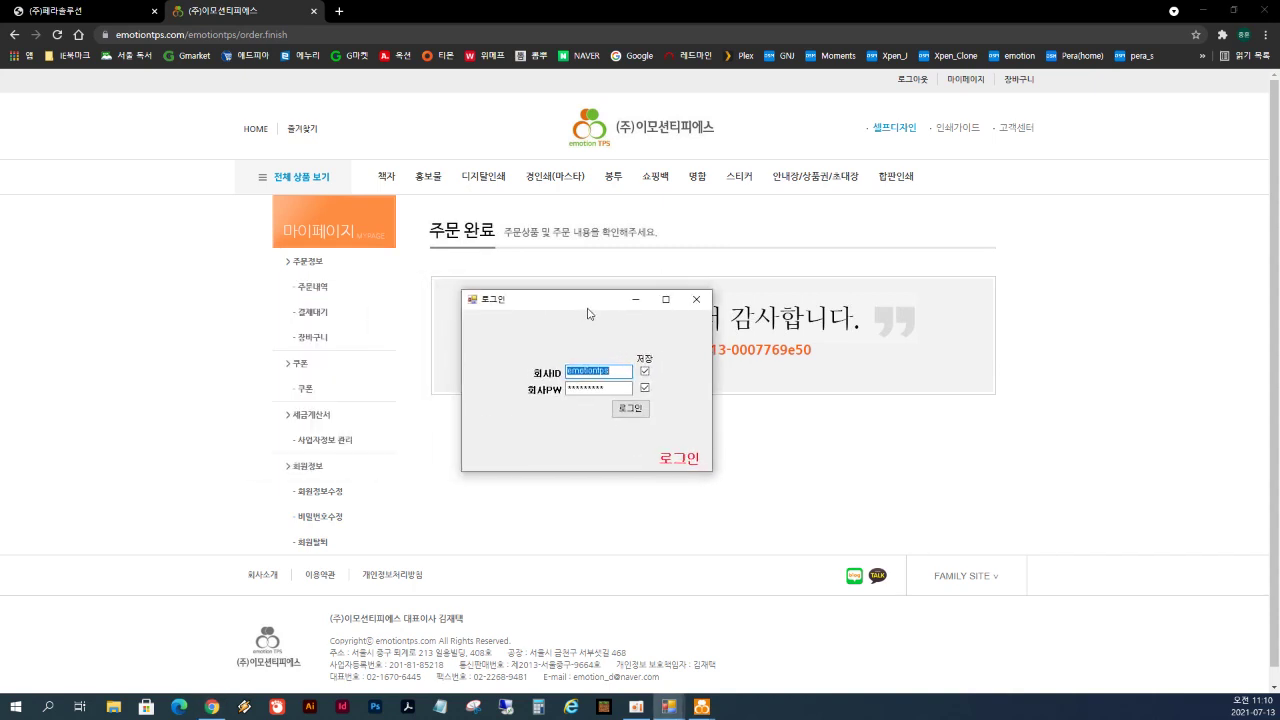
click(698, 300)
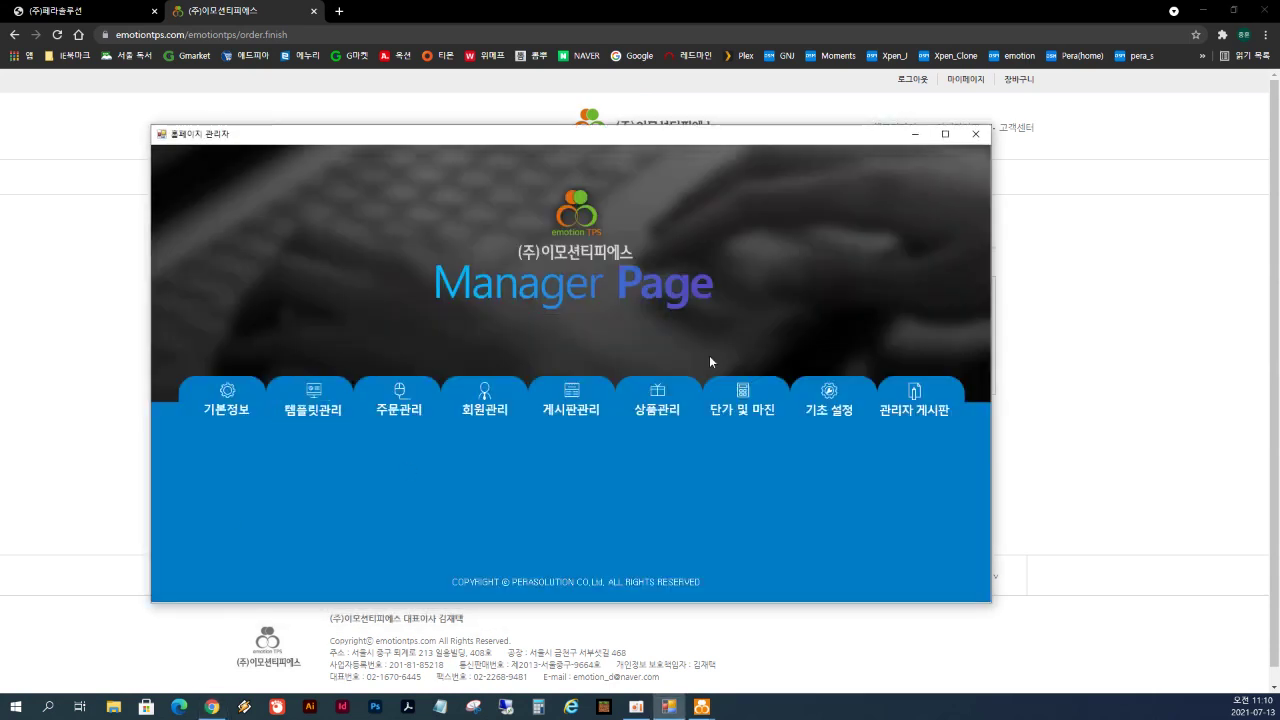
drag(785, 145, 790, 119)
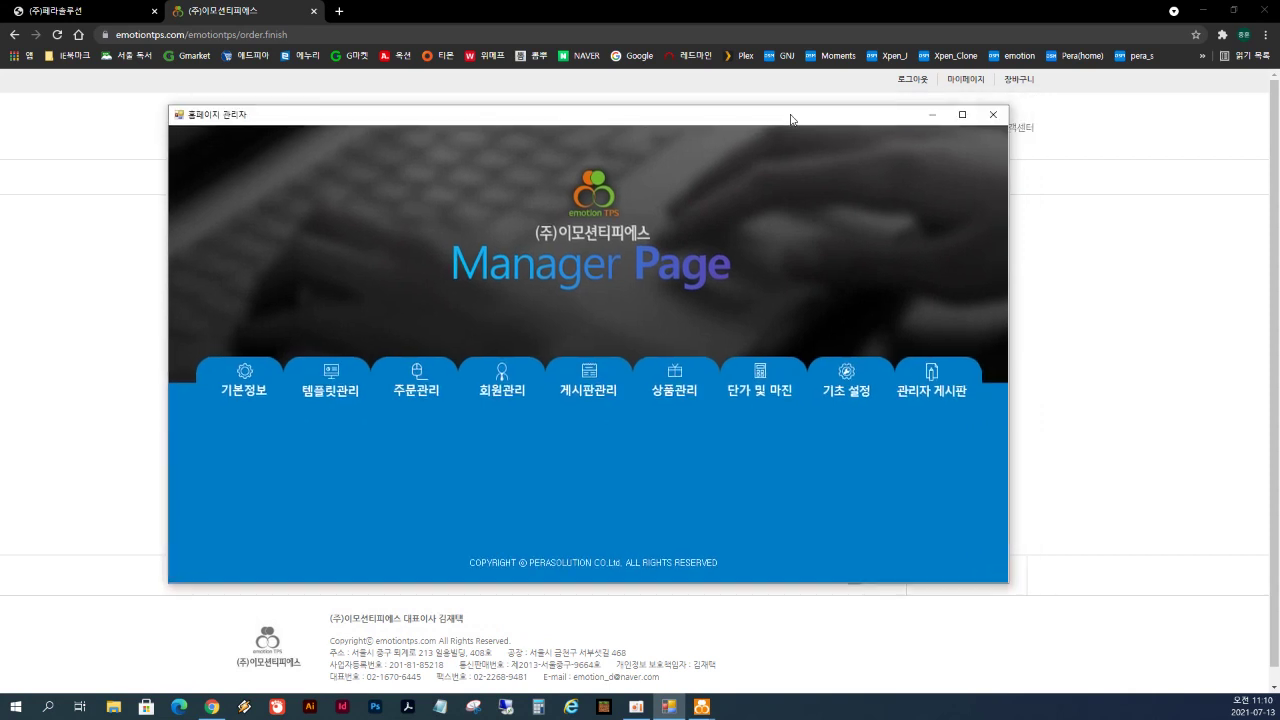
click(425, 387)
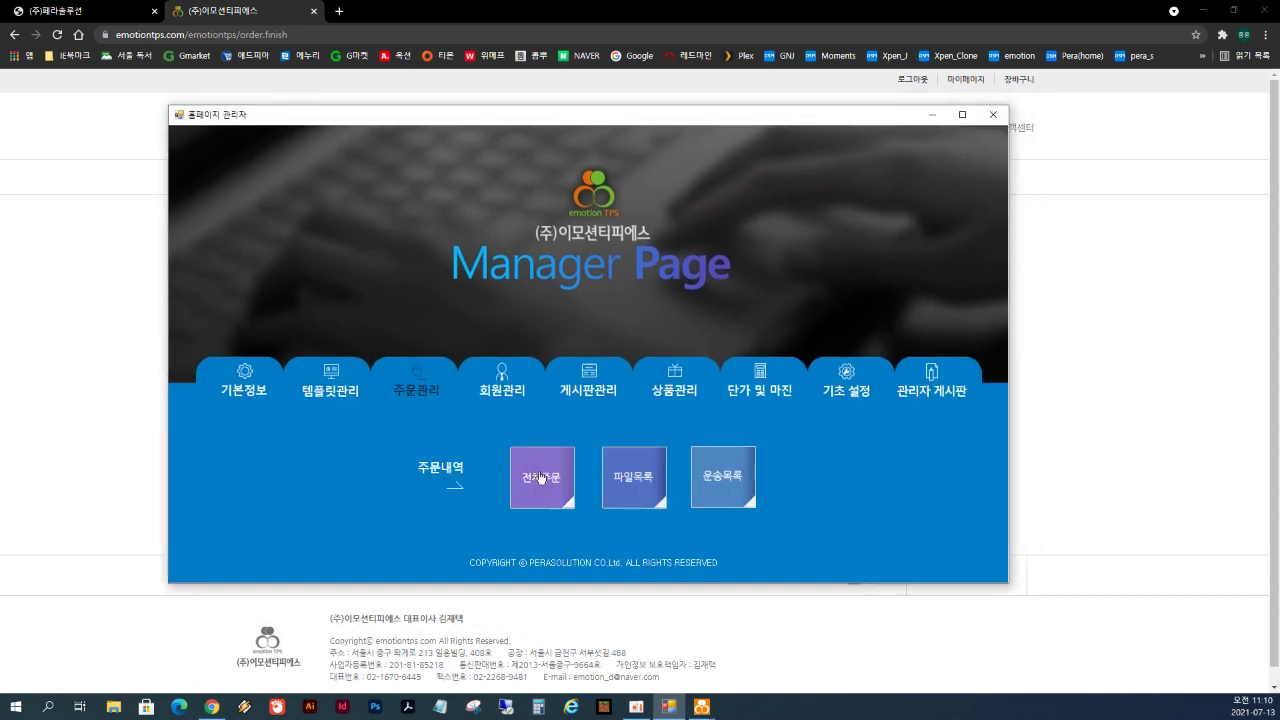
click(540, 478)
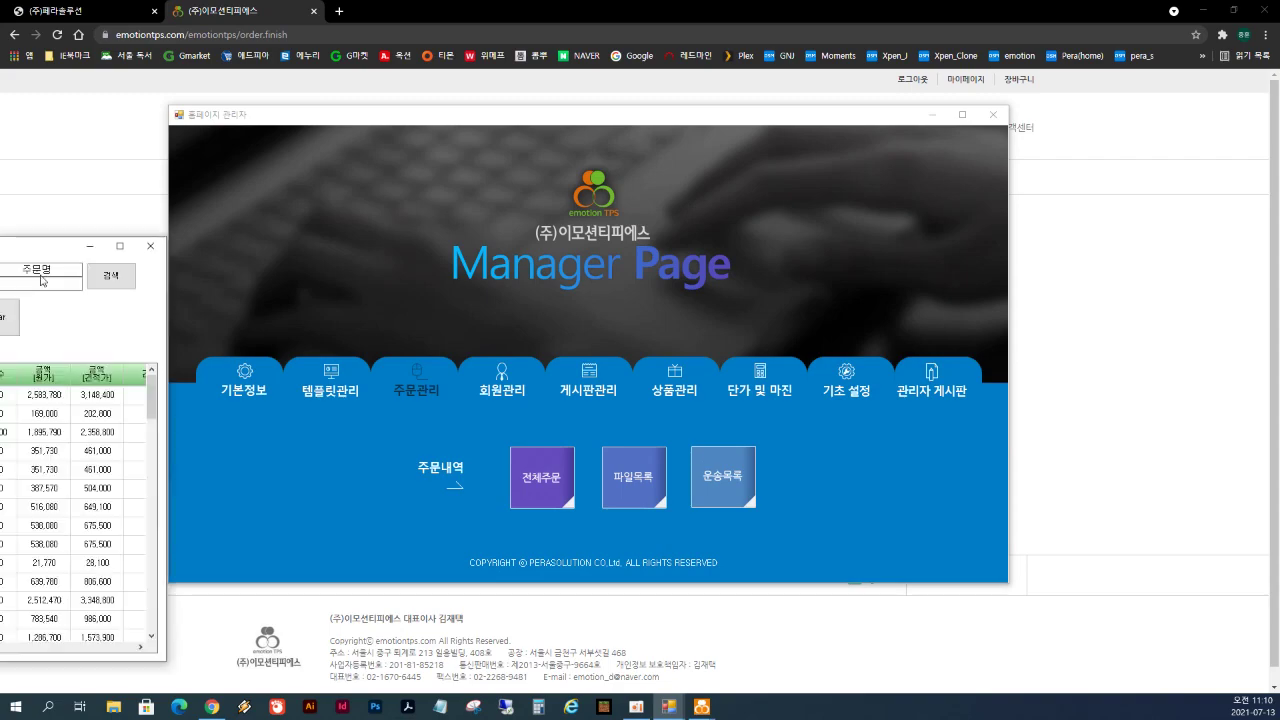
click(730, 347)
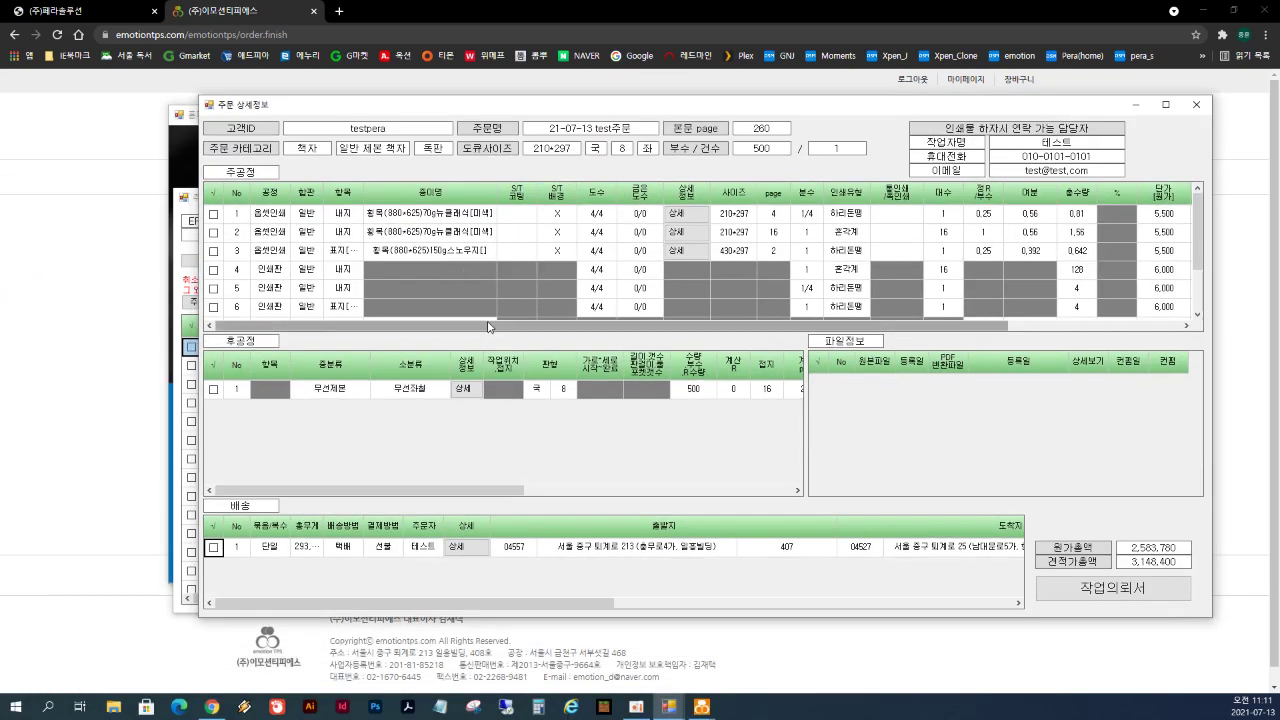
- Highlight the order's inner-page process rows and other detail rows for review
drag(346, 216, 875, 248)
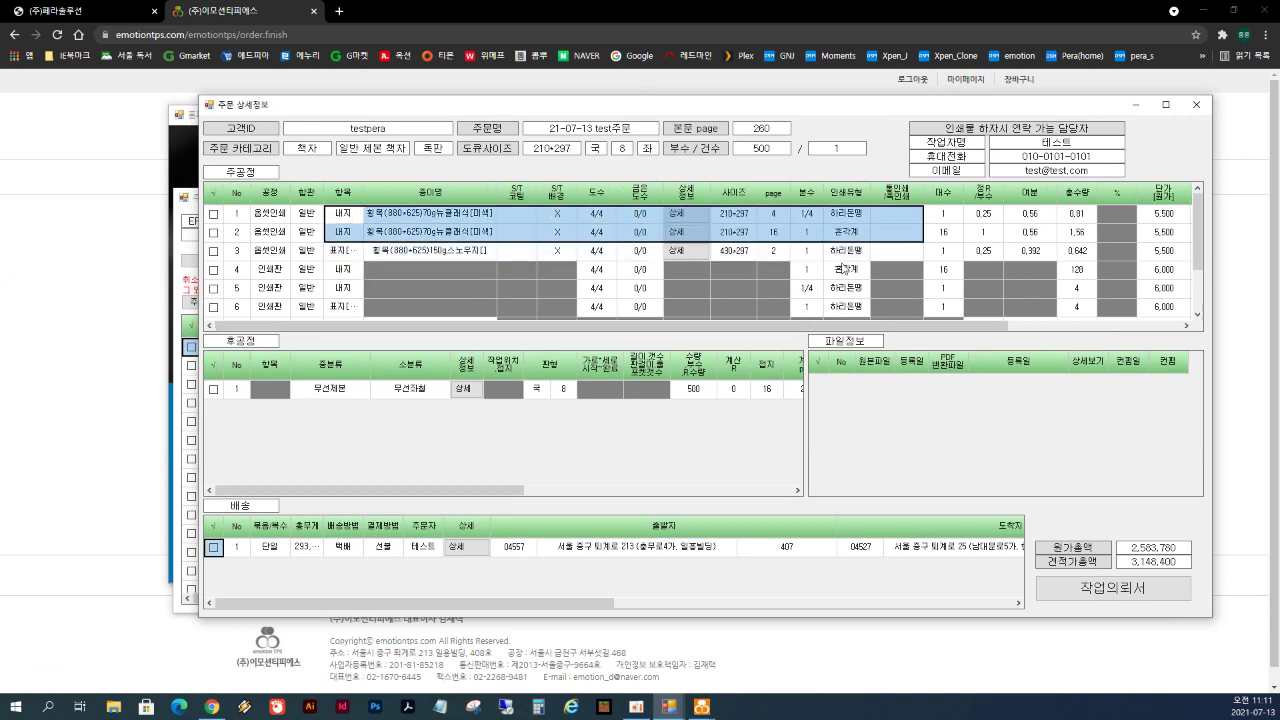
drag(880, 322, 1054, 322)
mouse_move(480, 490)
mouse_down()
mouse_move(780, 491)
mouse_move(478, 495)
mouse_up()
drag(800, 326, 578, 336)
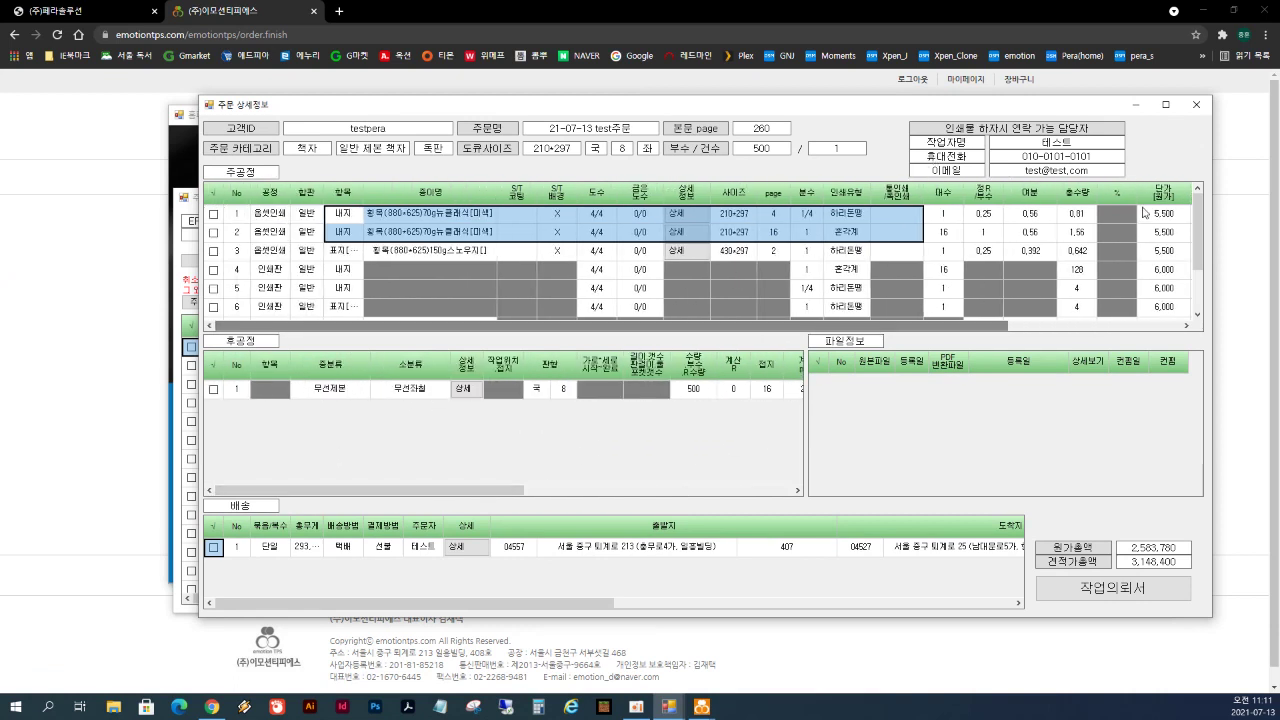
- Close the order detail, order list and Manager Page windows
click(1197, 105)
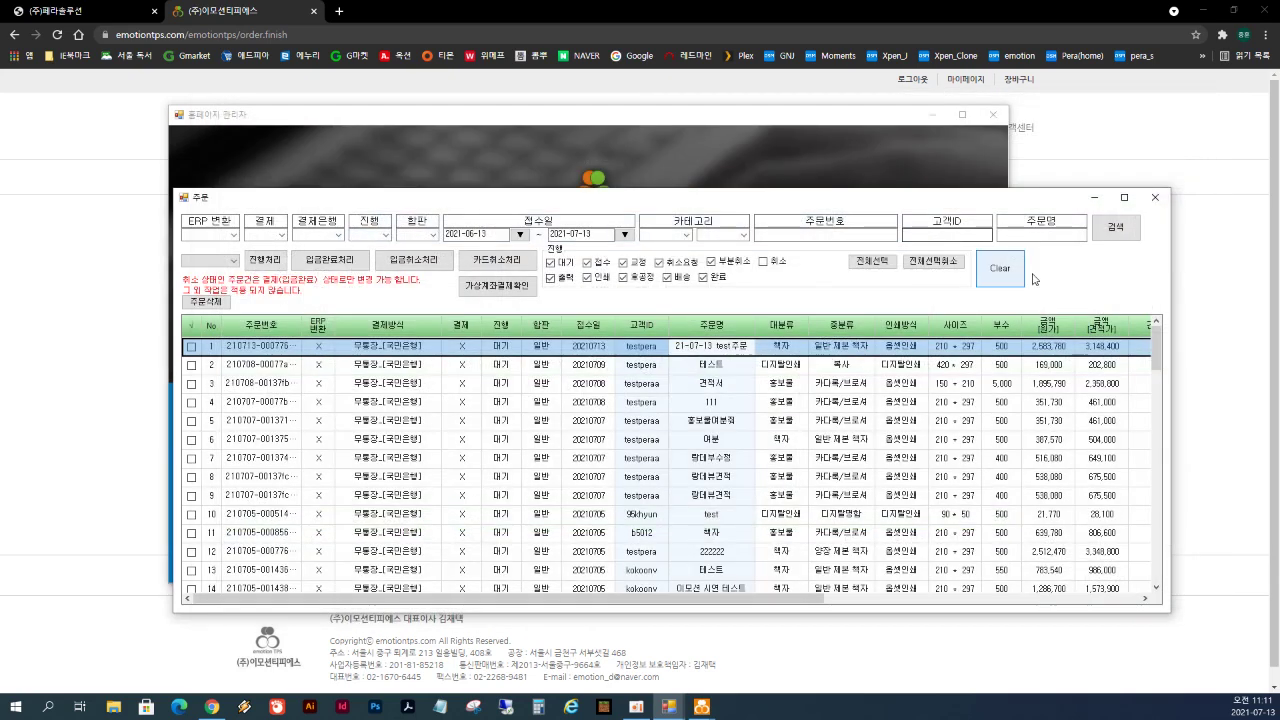
click(1154, 200)
click(993, 115)
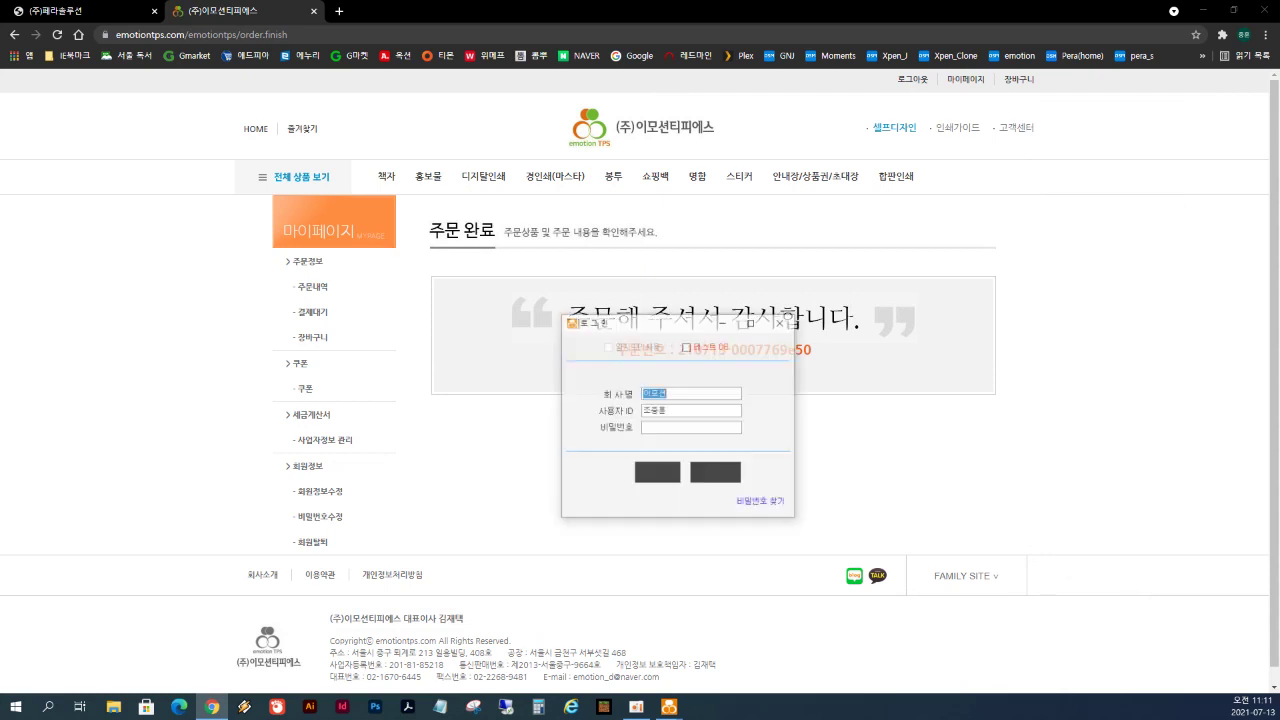
- Log into the ERP and list Shopping_mall orders, with 21-07-13 test주문 newest
drag(690, 268, 691, 273)
click(694, 376)
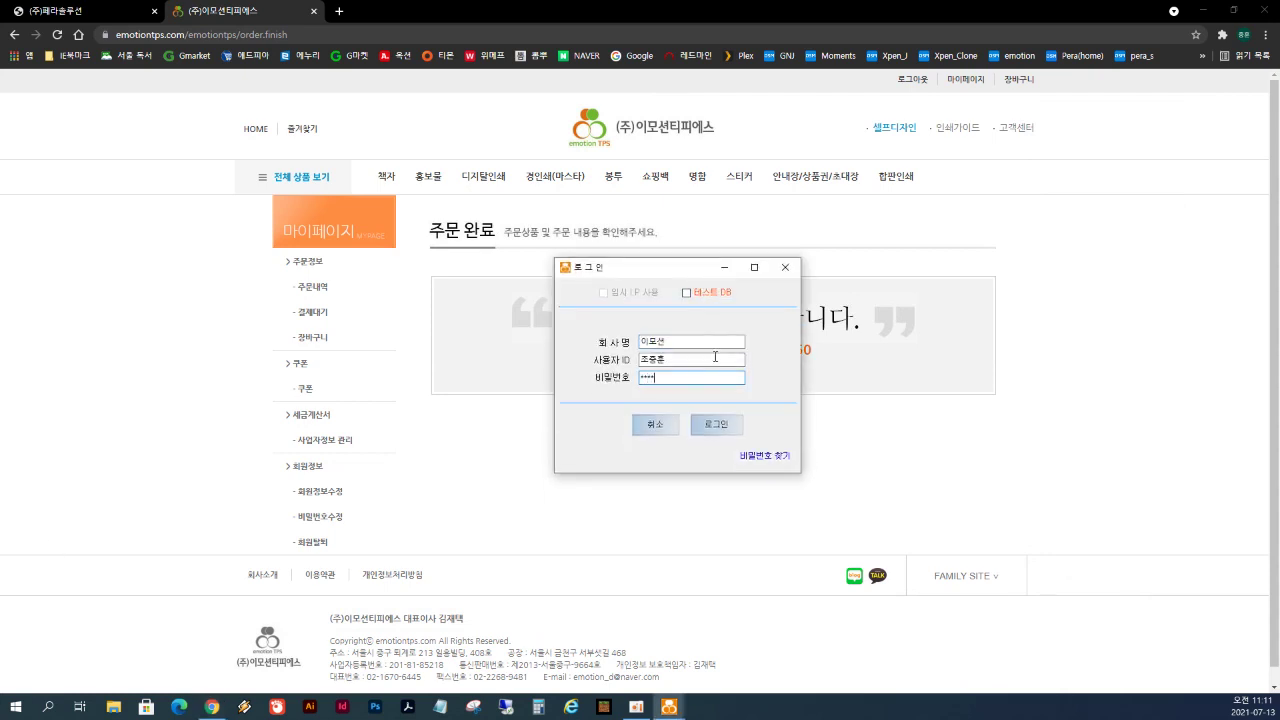
click(784, 268)
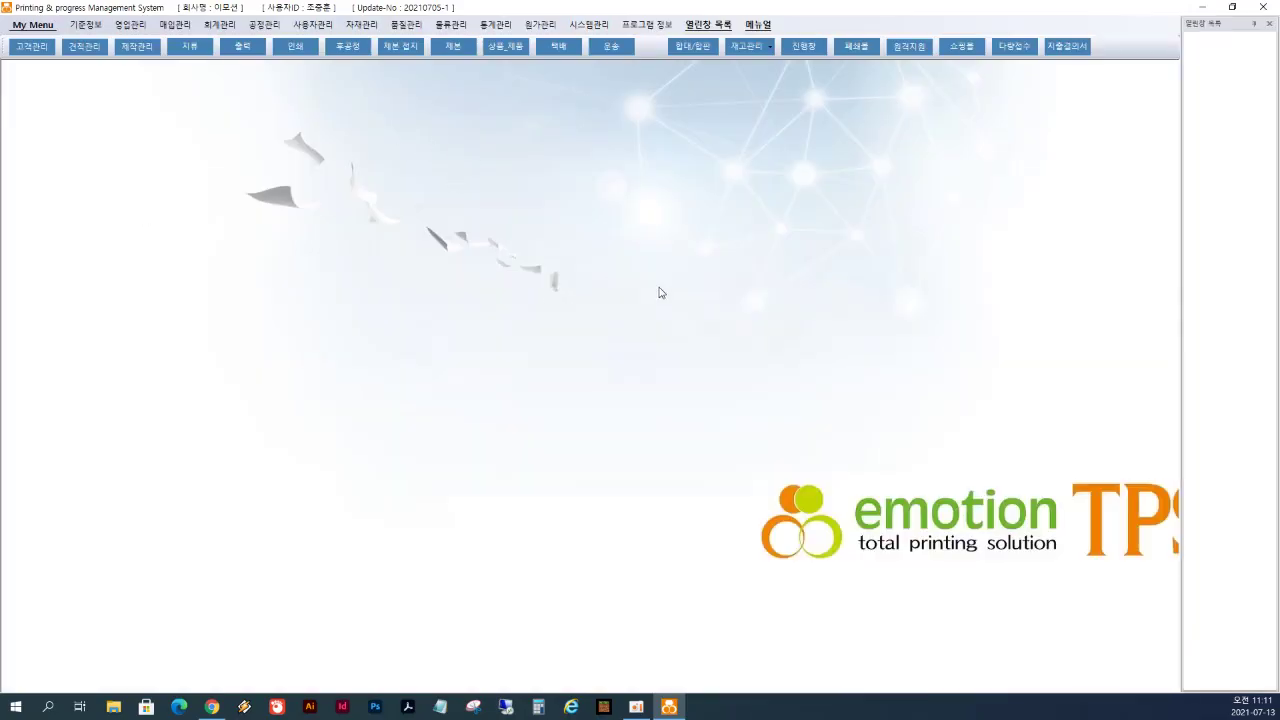
click(965, 50)
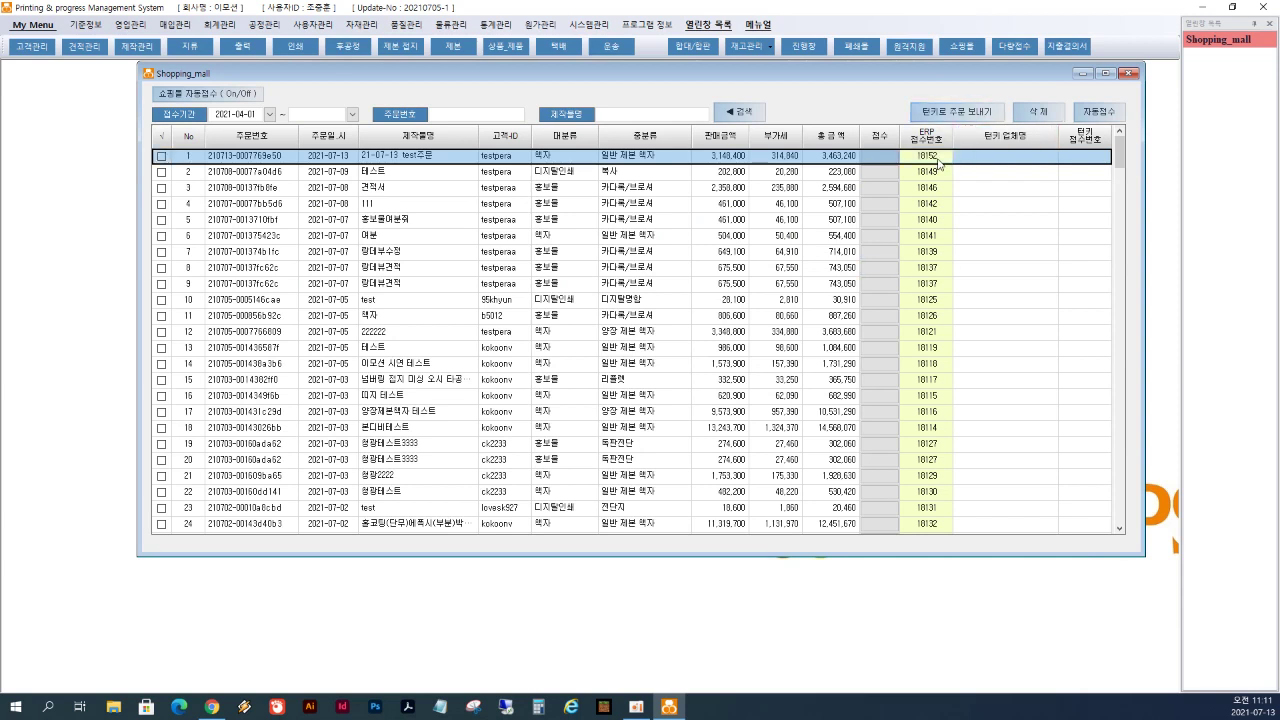
click(929, 157)
click(812, 158)
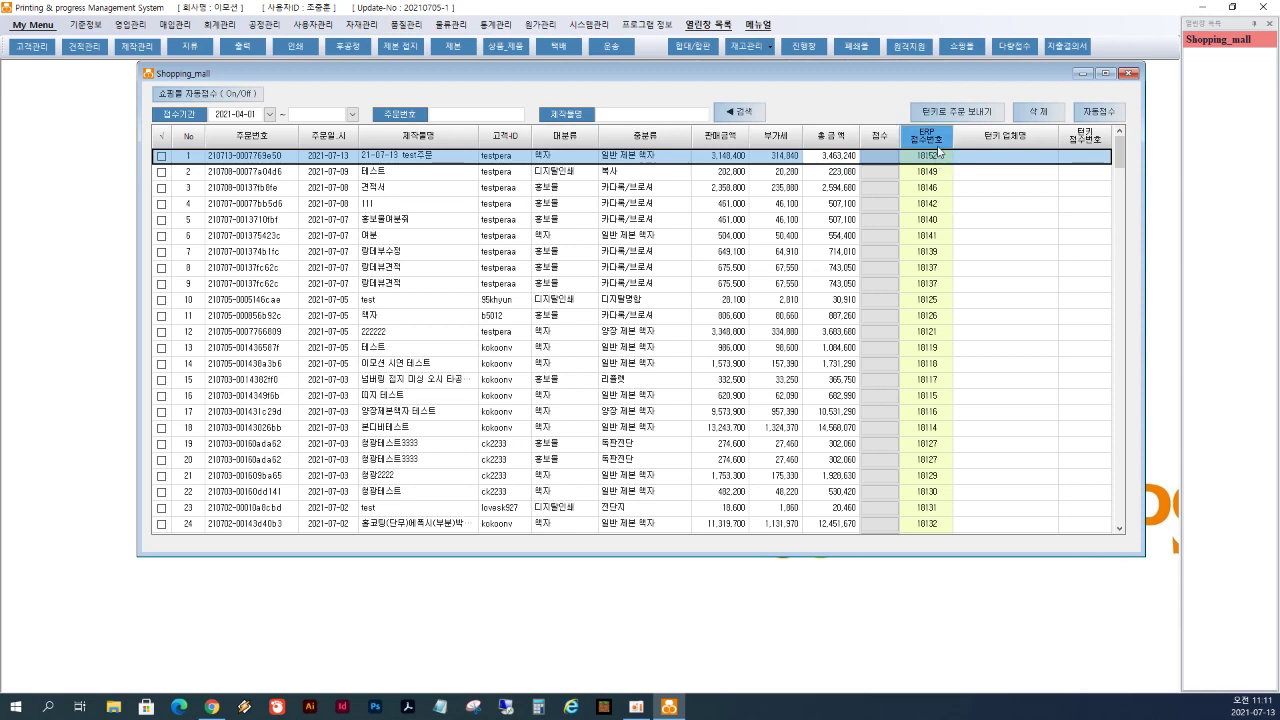
click(880, 165)
click(880, 163)
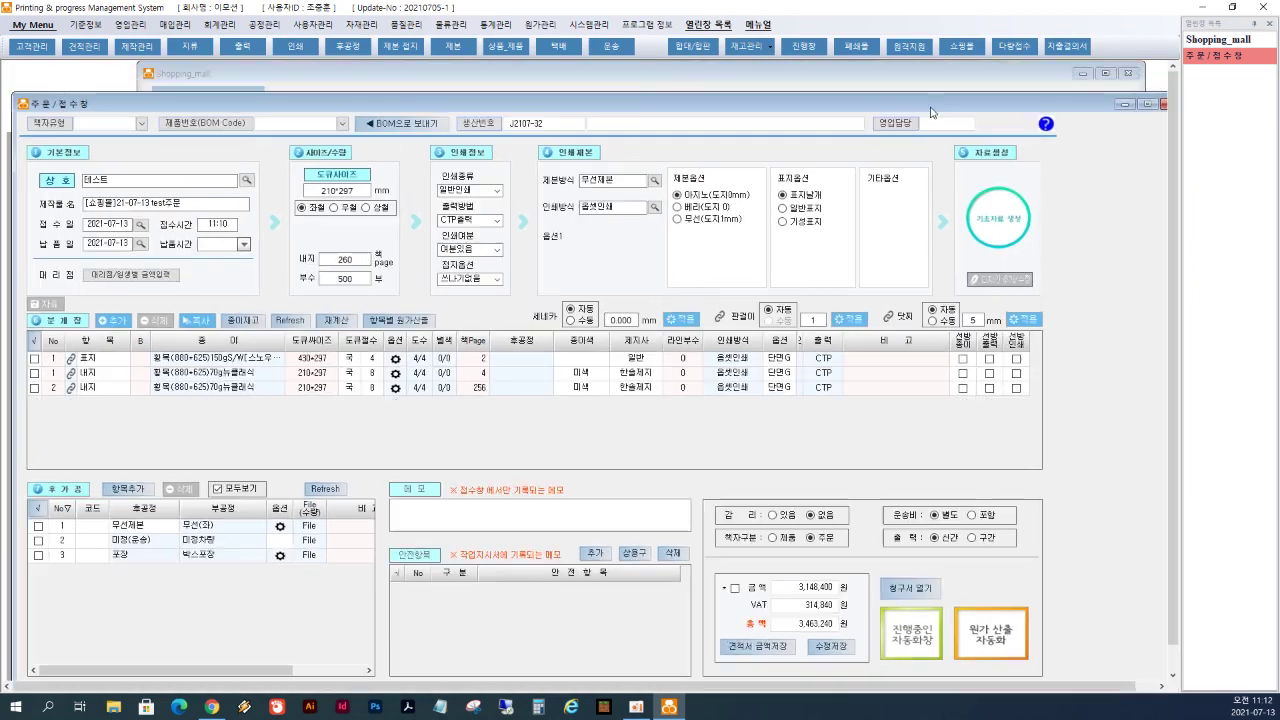
drag(930, 112, 931, 94)
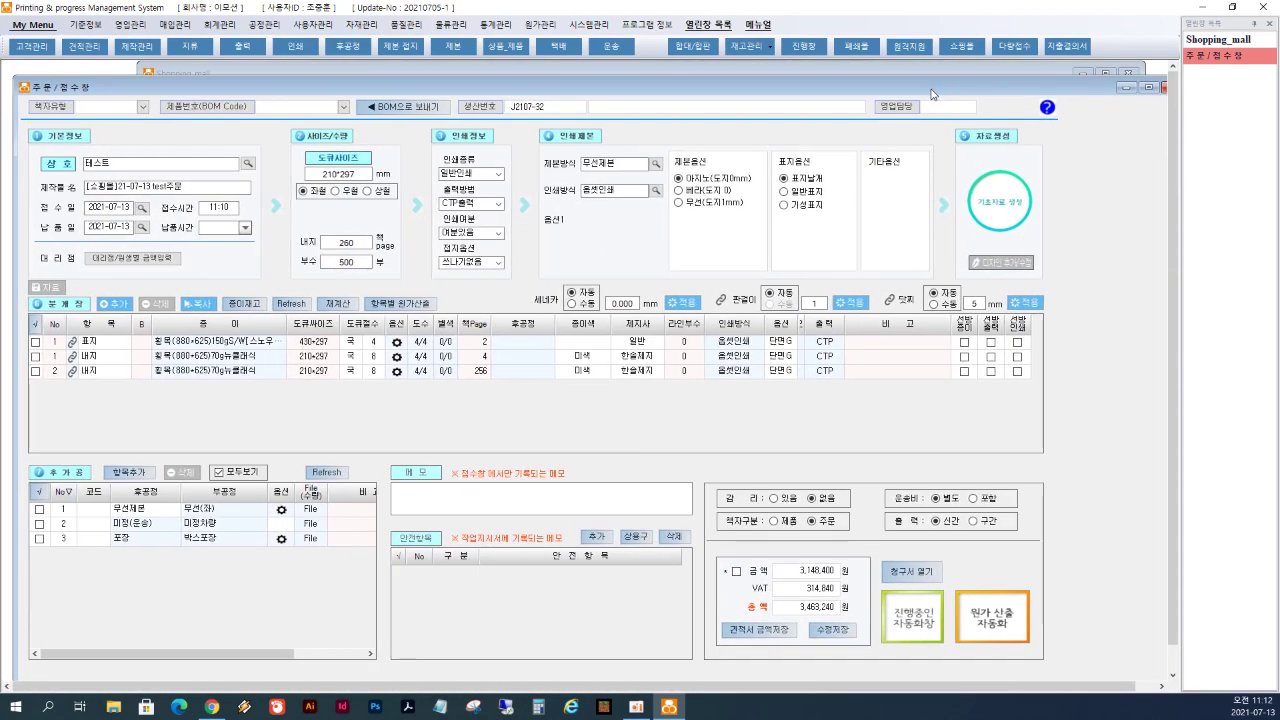
double_click(938, 88)
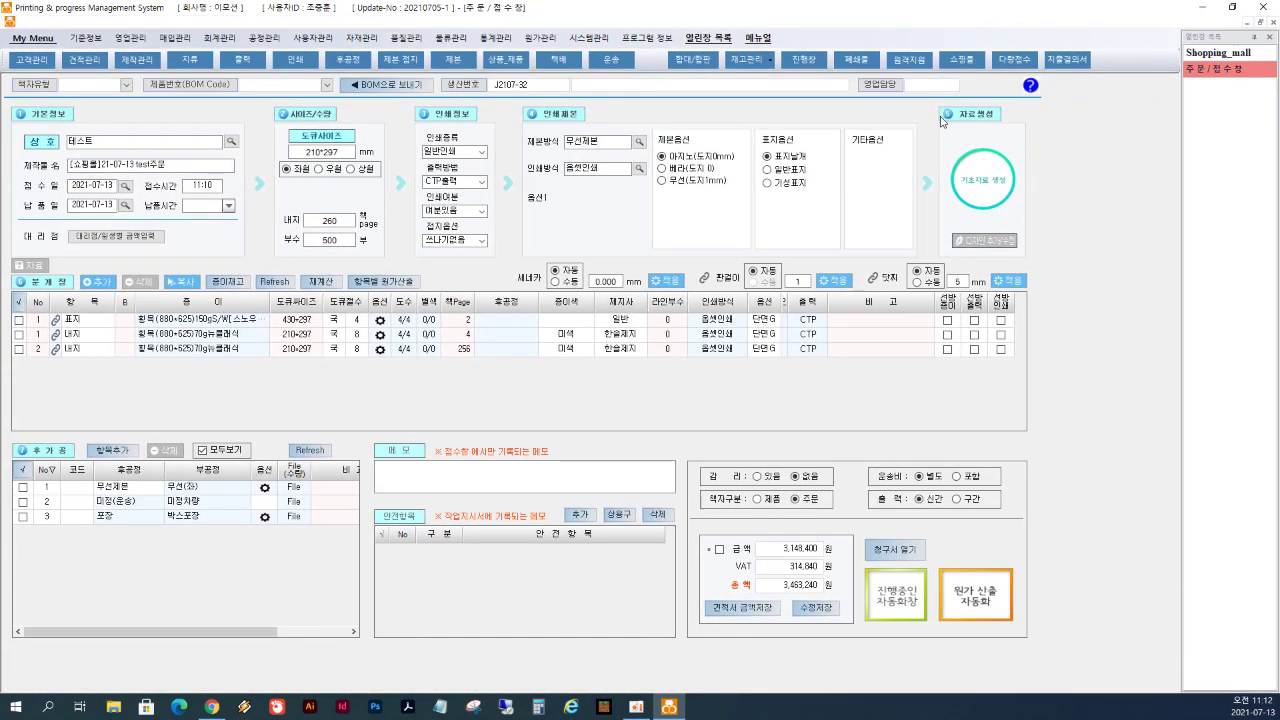
click(1263, 23)
drag(1030, 88, 974, 93)
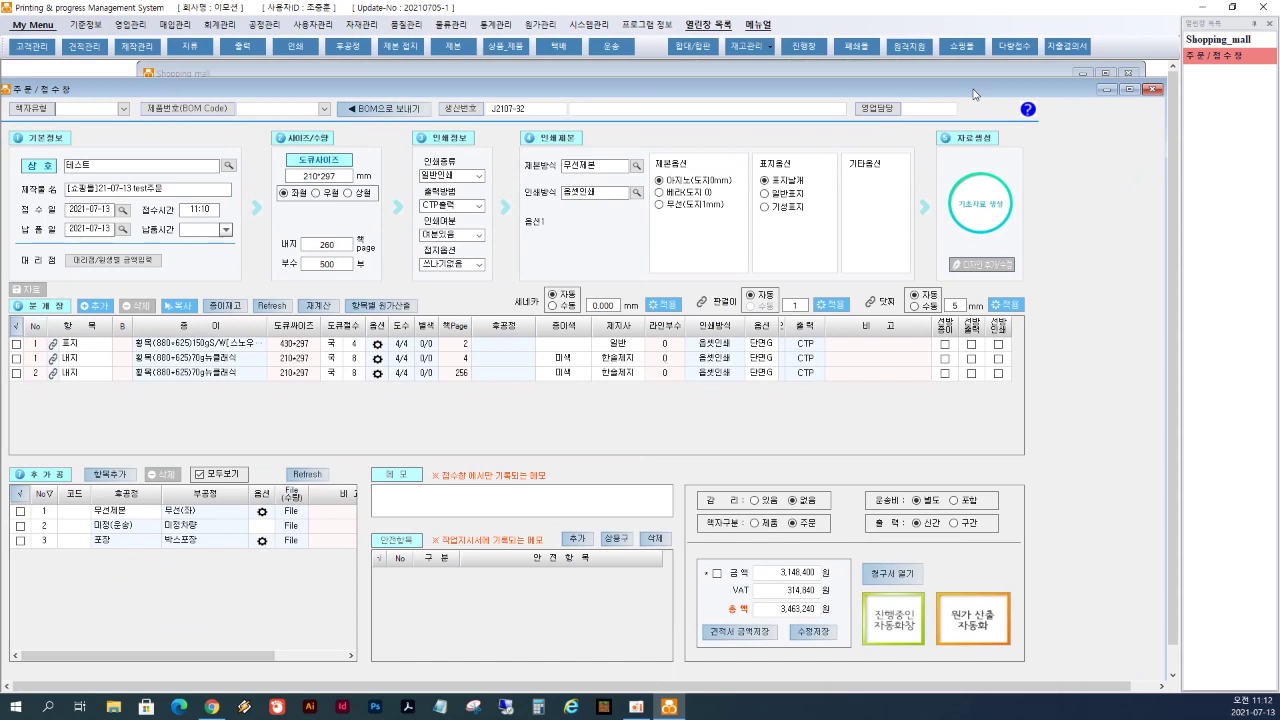
drag(255, 350, 368, 402)
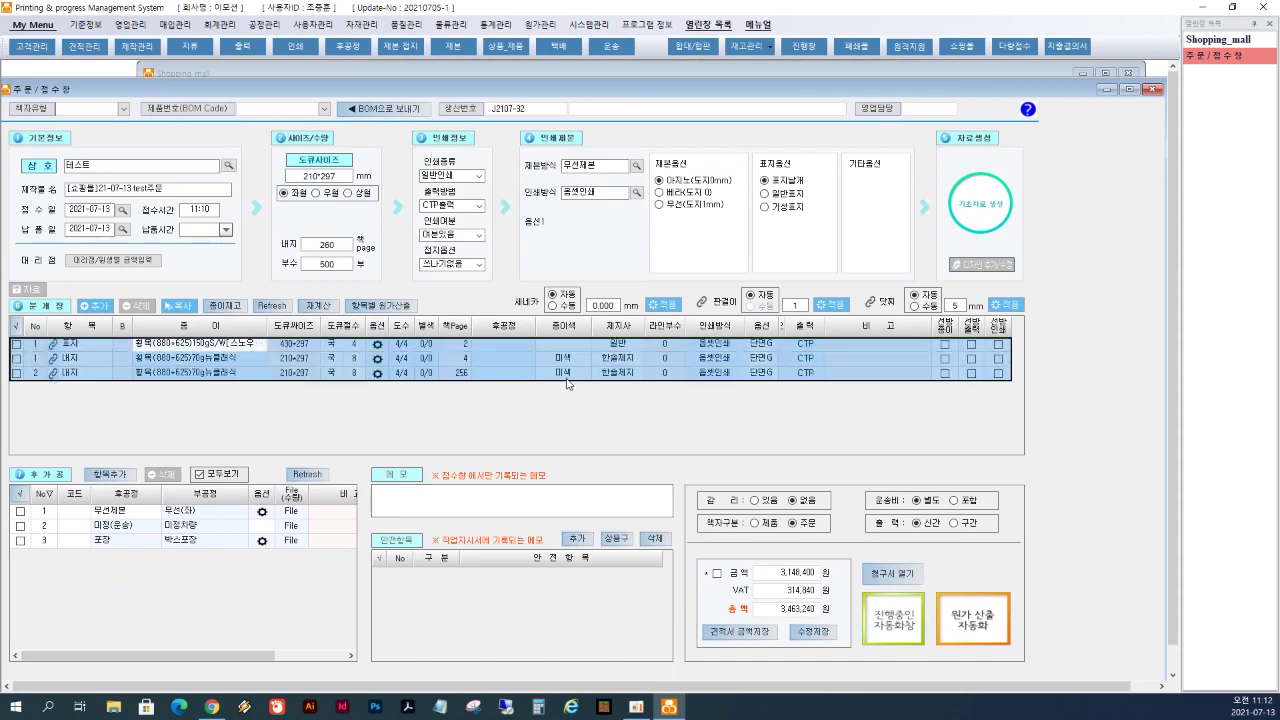
drag(514, 92, 522, 78)
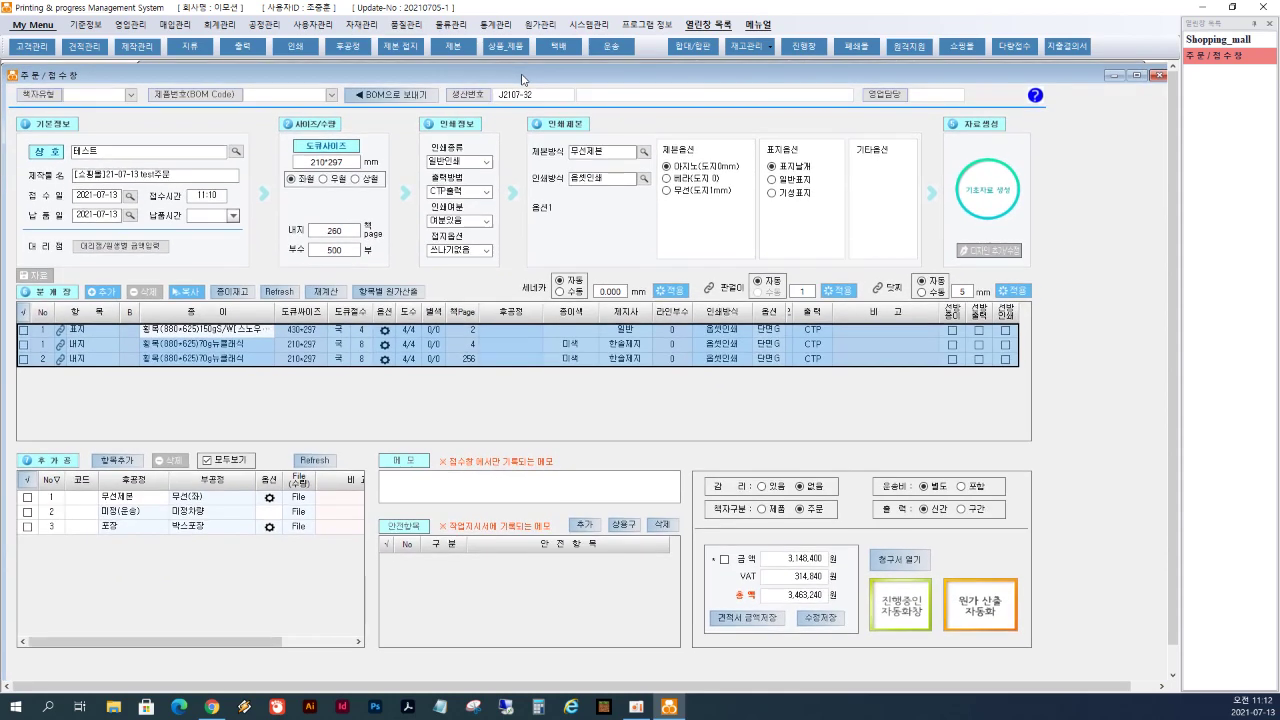
- Run automatic costing for the order and select its cover paper row
click(980, 608)
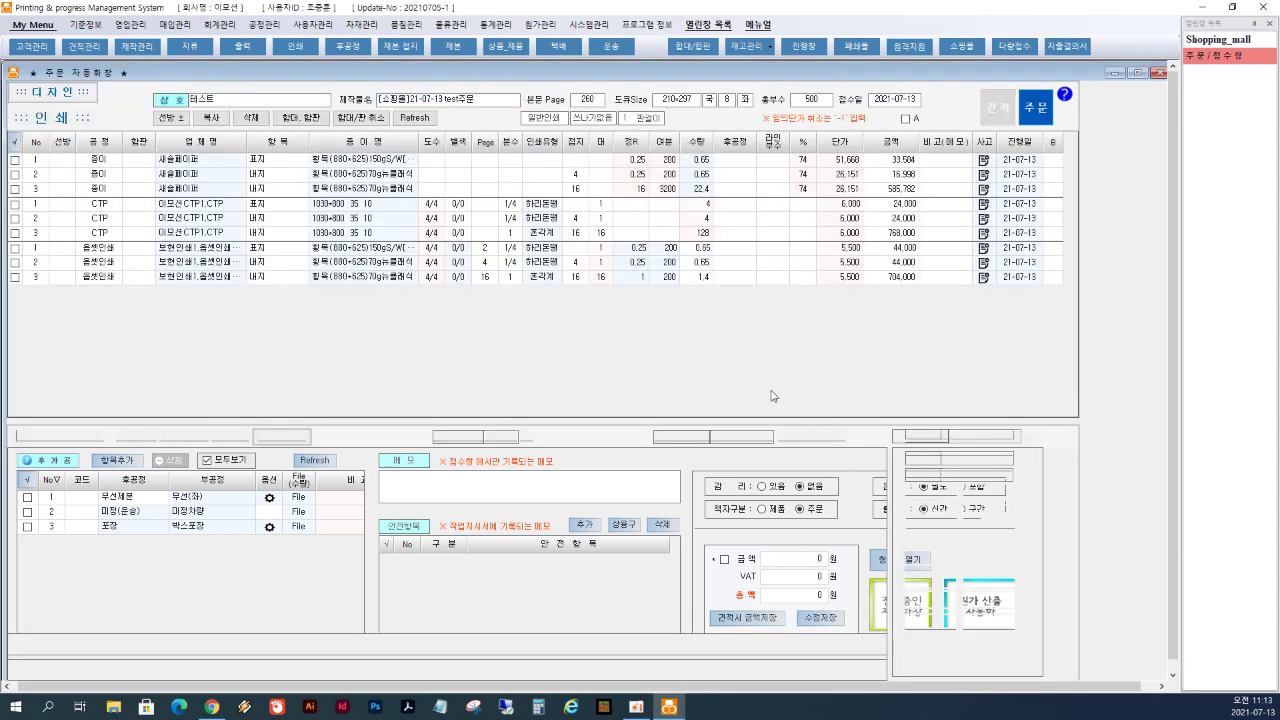
click(810, 176)
click(200, 167)
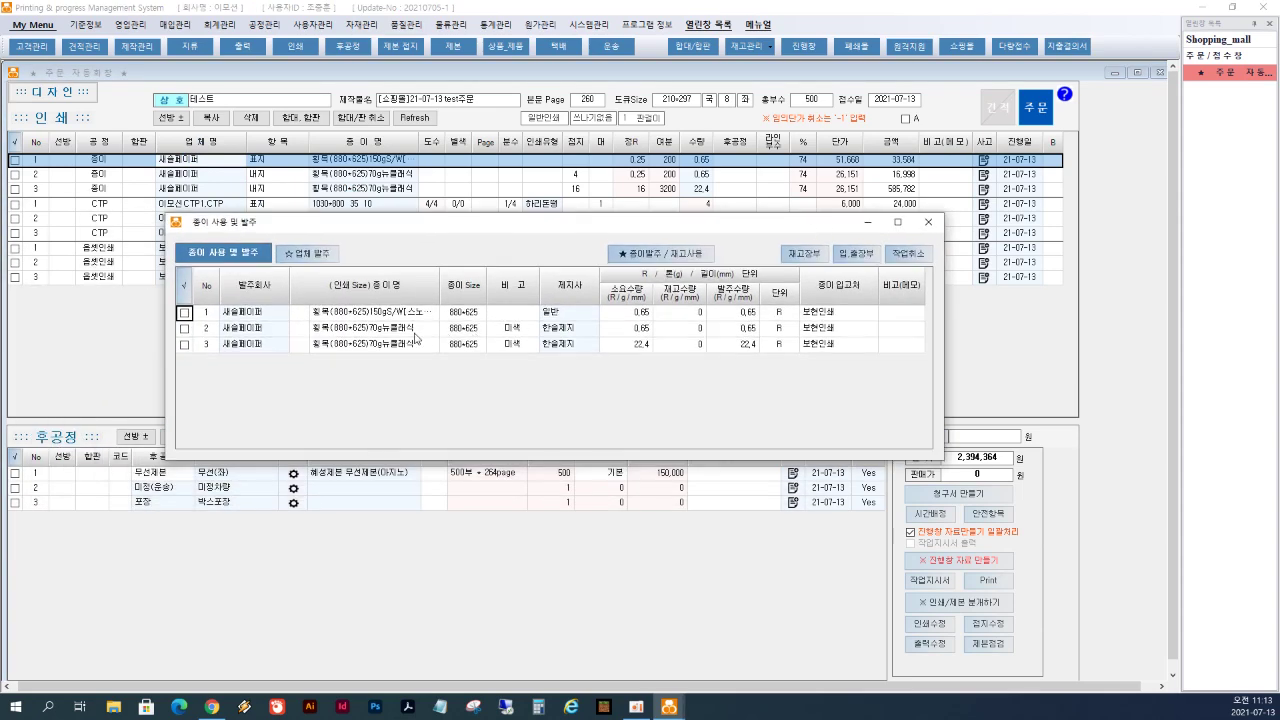
double_click(263, 314)
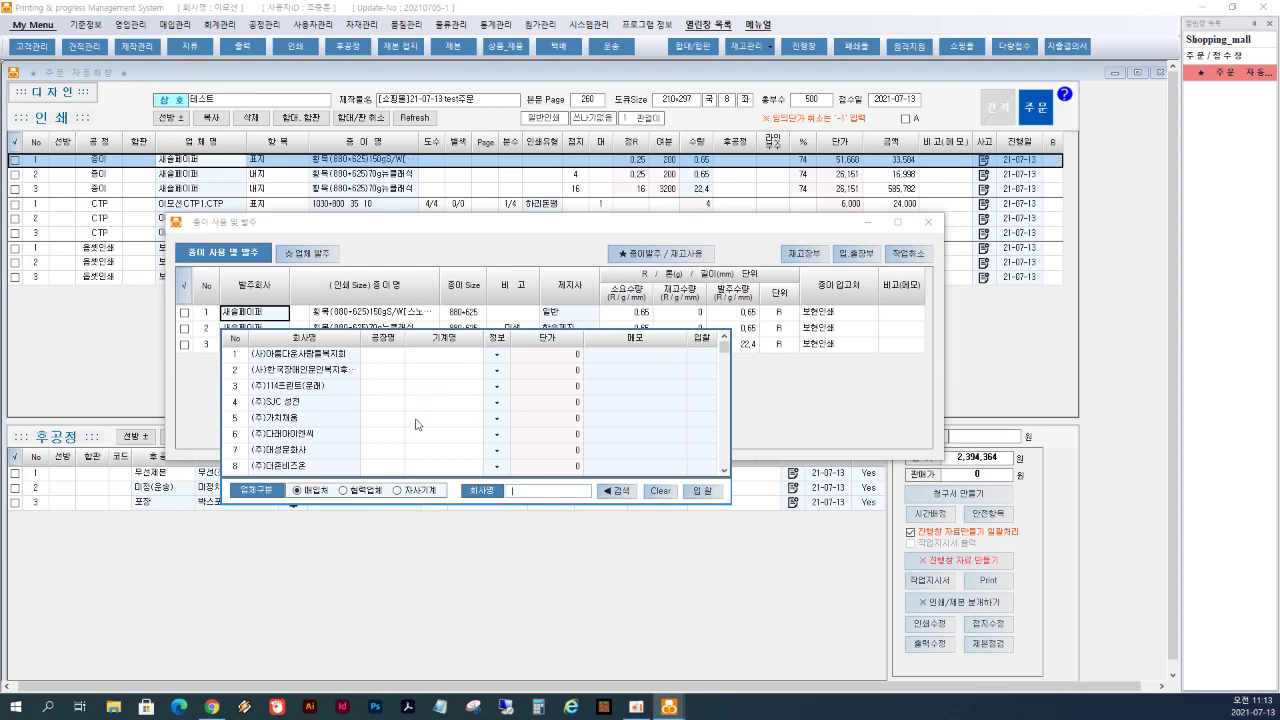
click(771, 393)
click(928, 222)
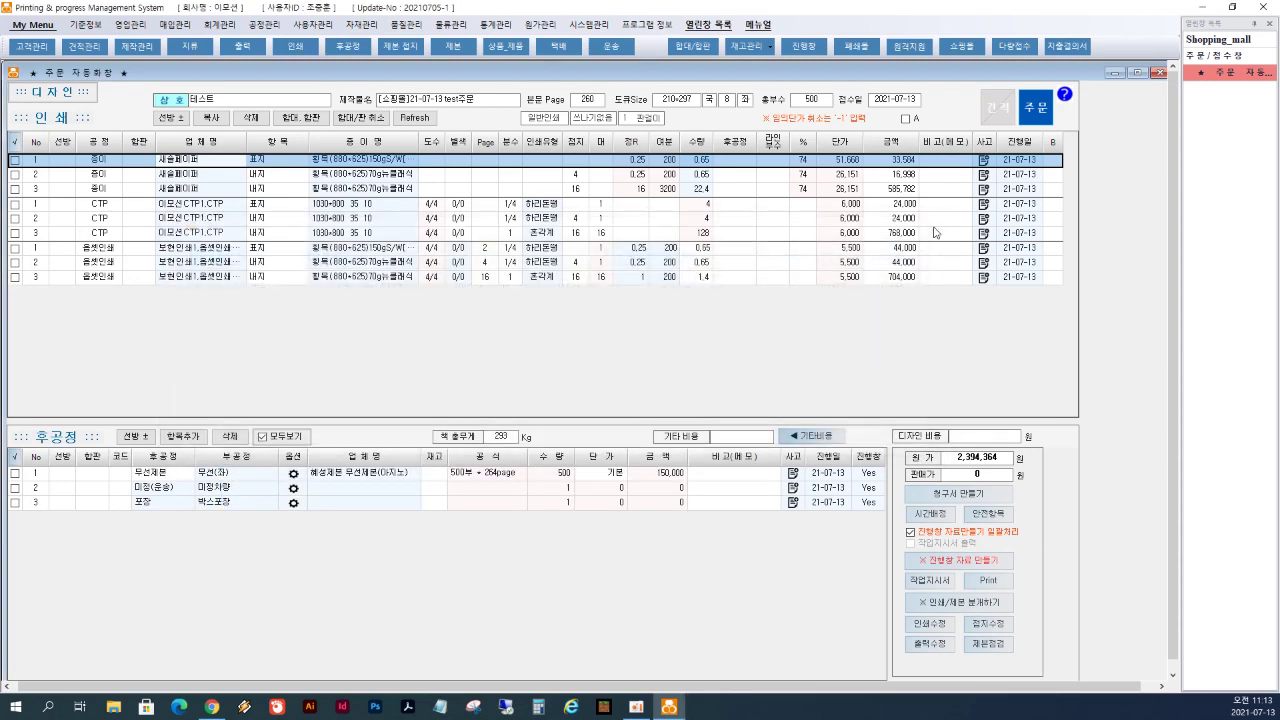
click(216, 173)
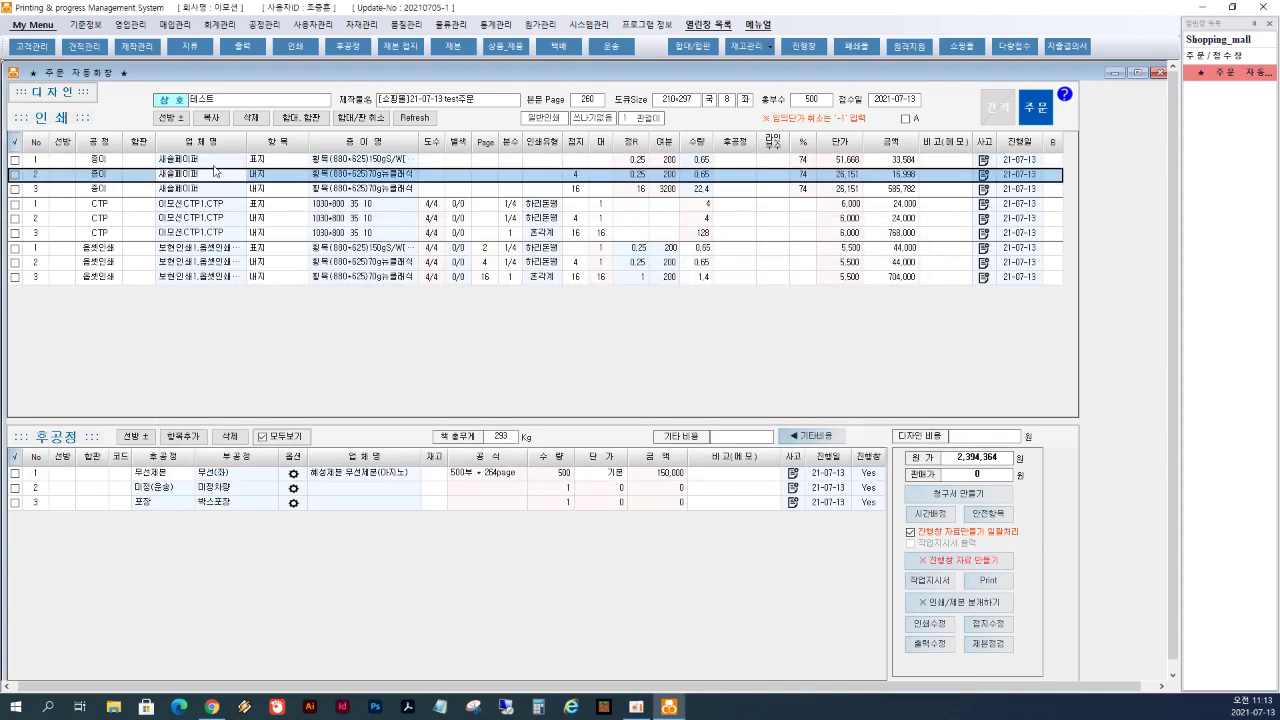
drag(213, 205, 211, 236)
click(347, 474)
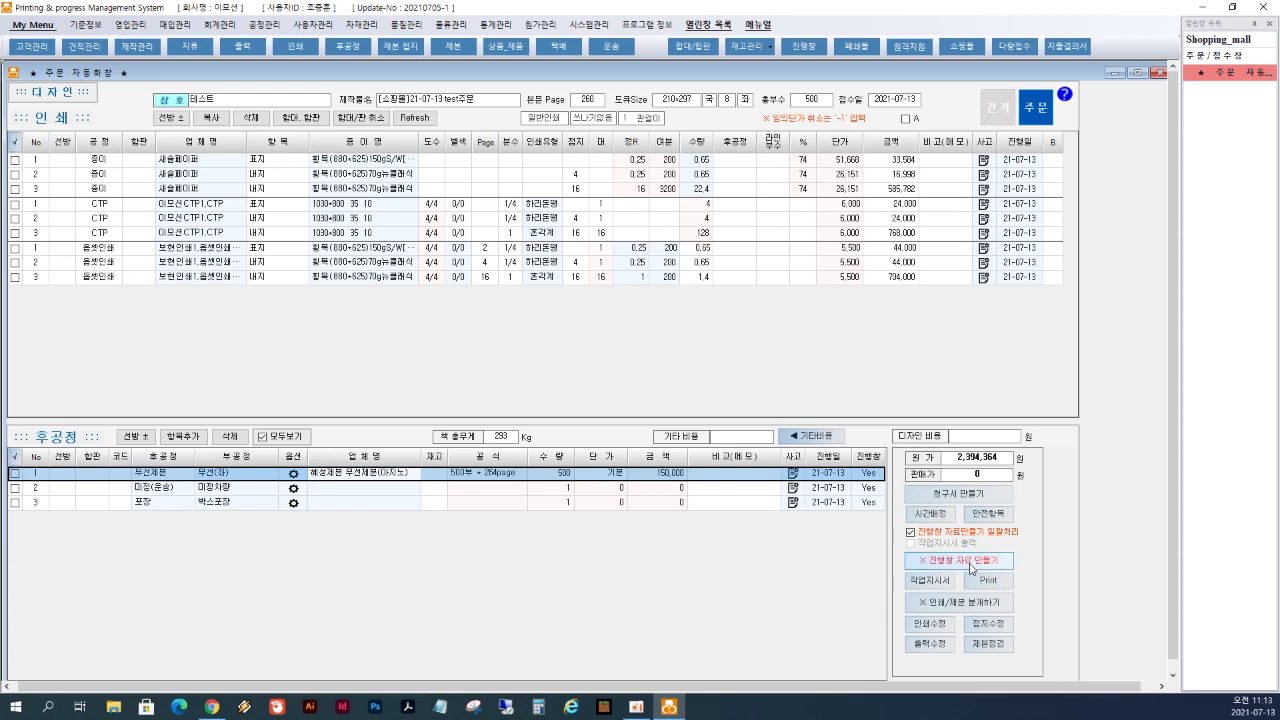
- Batch-generate the progress-board data, dismiss the Form_A work order, and open the progress board
click(968, 562)
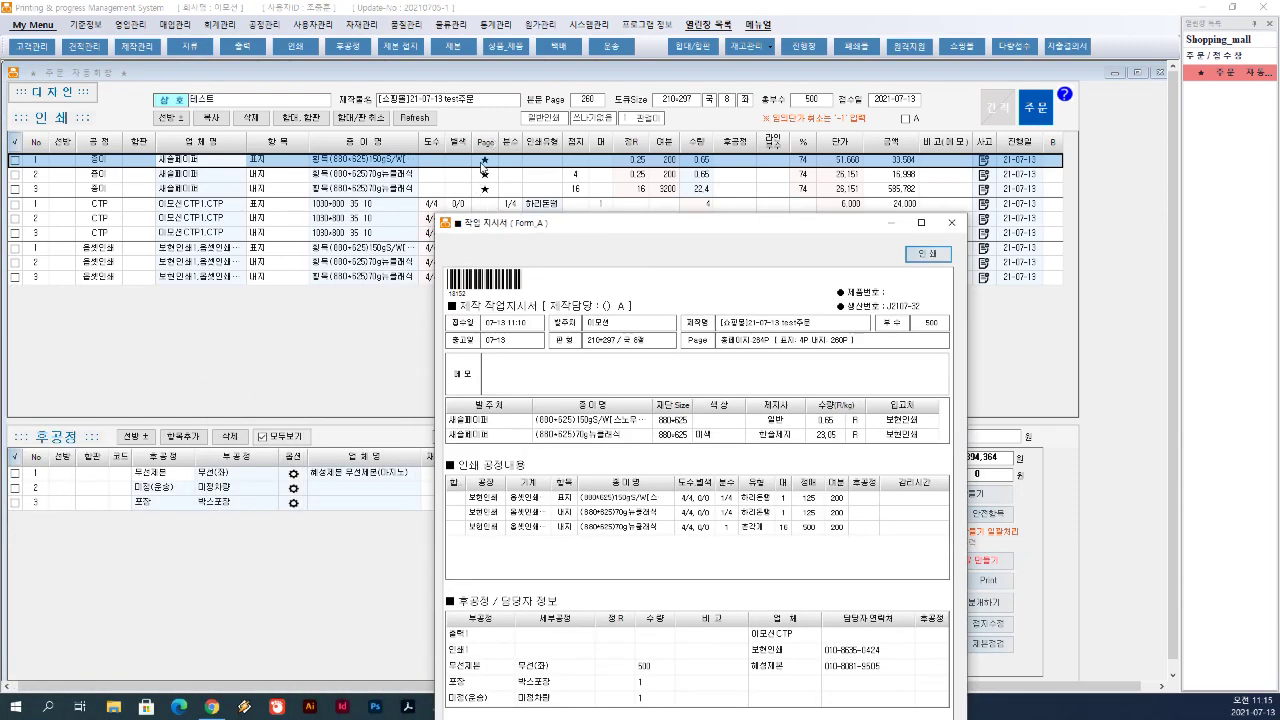
click(487, 163)
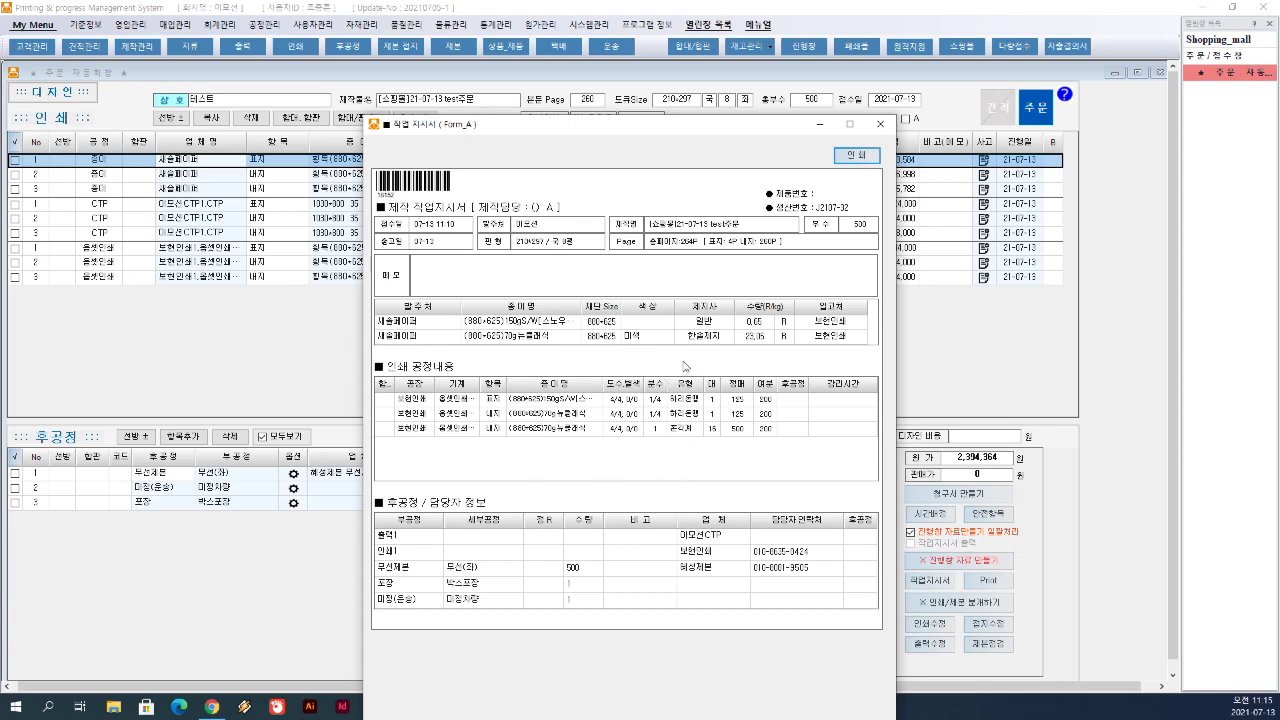
click(880, 124)
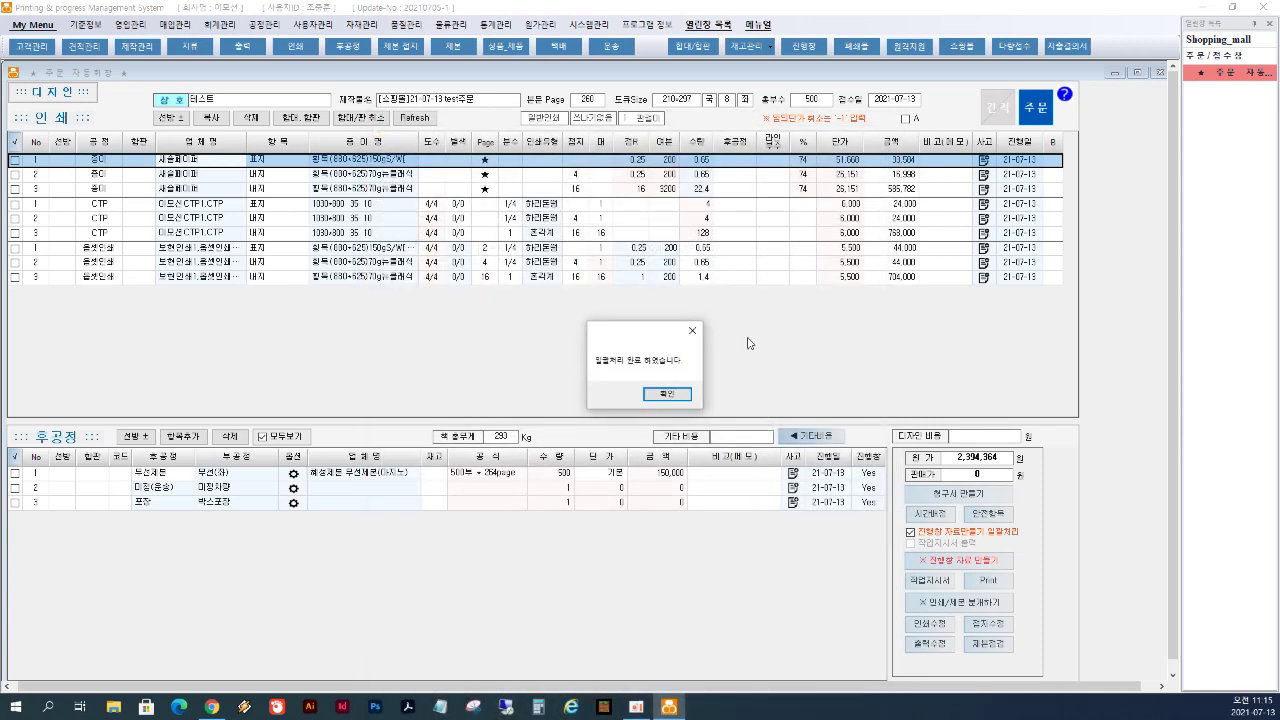
click(667, 395)
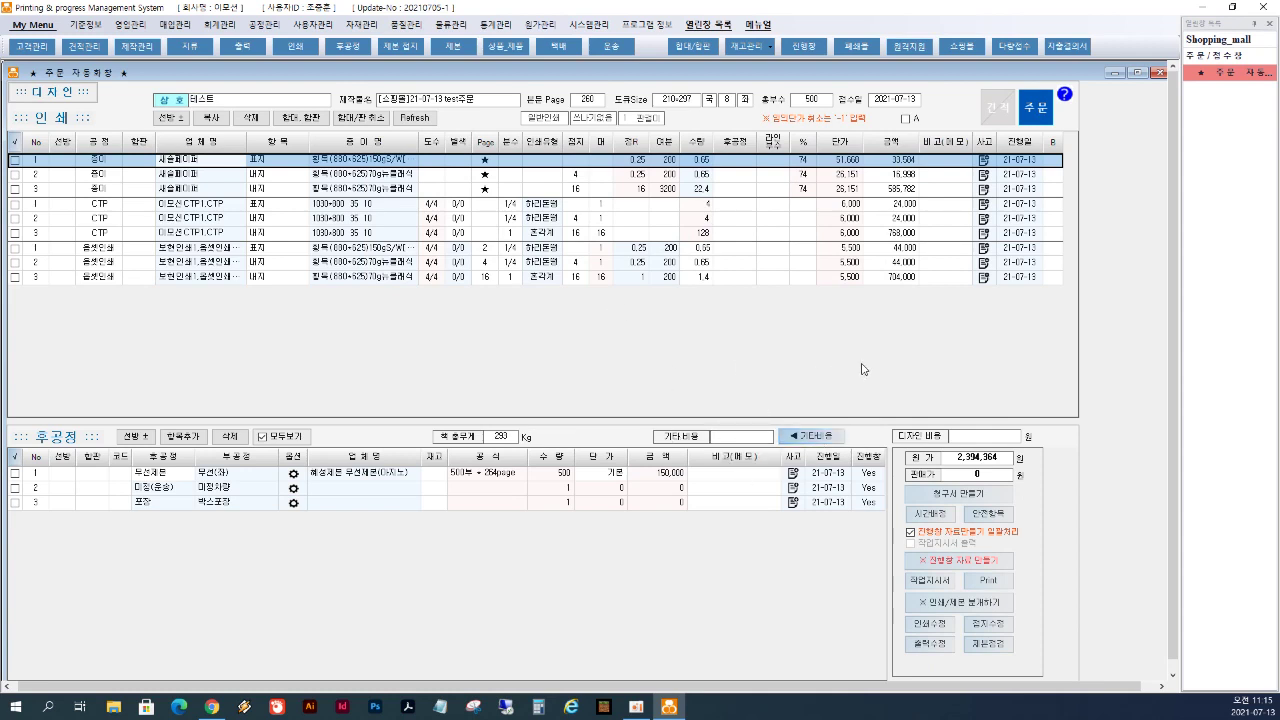
click(807, 52)
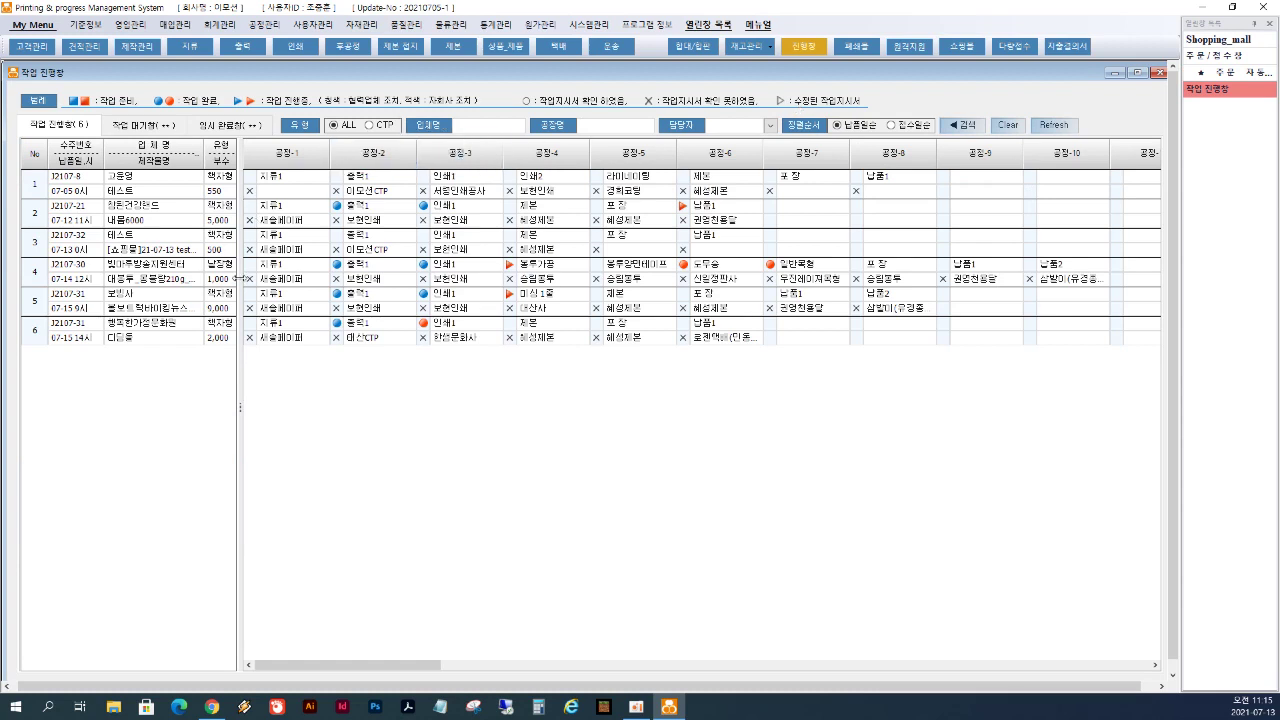
- Select job 3, J2107-32, and bring up the status options for its first process
drag(245, 160, 296, 168)
click(155, 249)
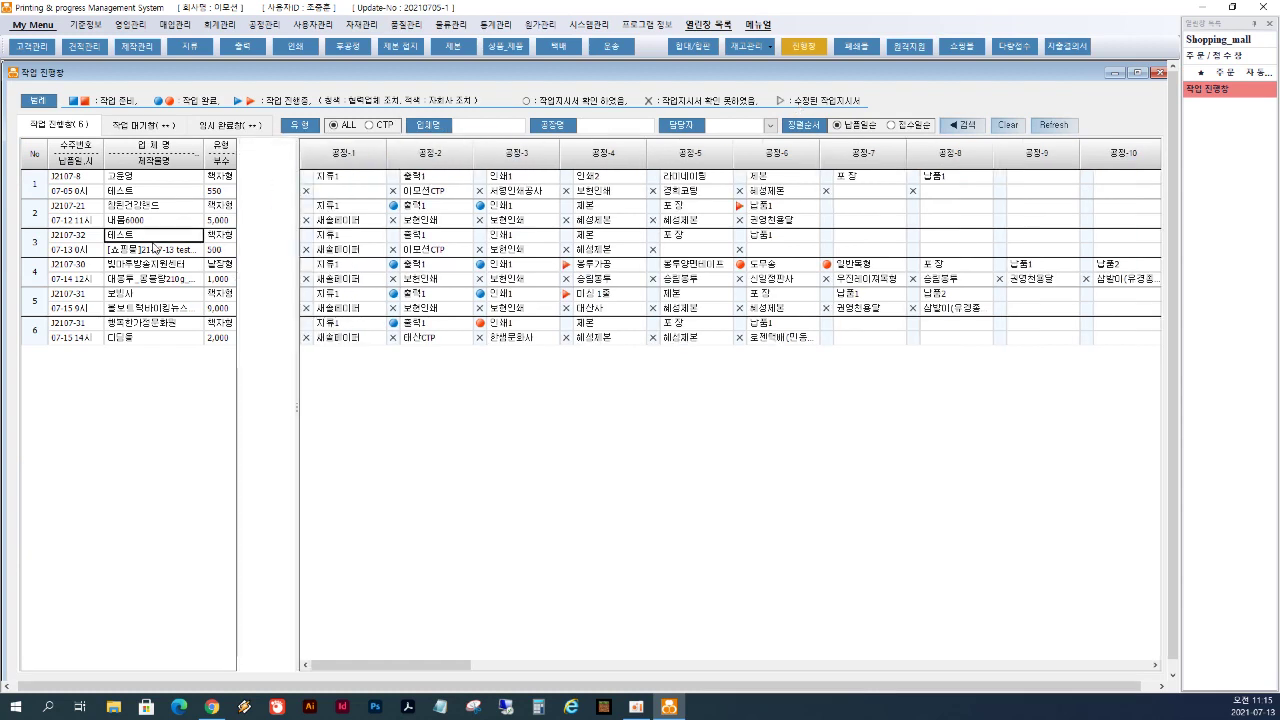
drag(297, 165, 243, 172)
drag(268, 244, 773, 252)
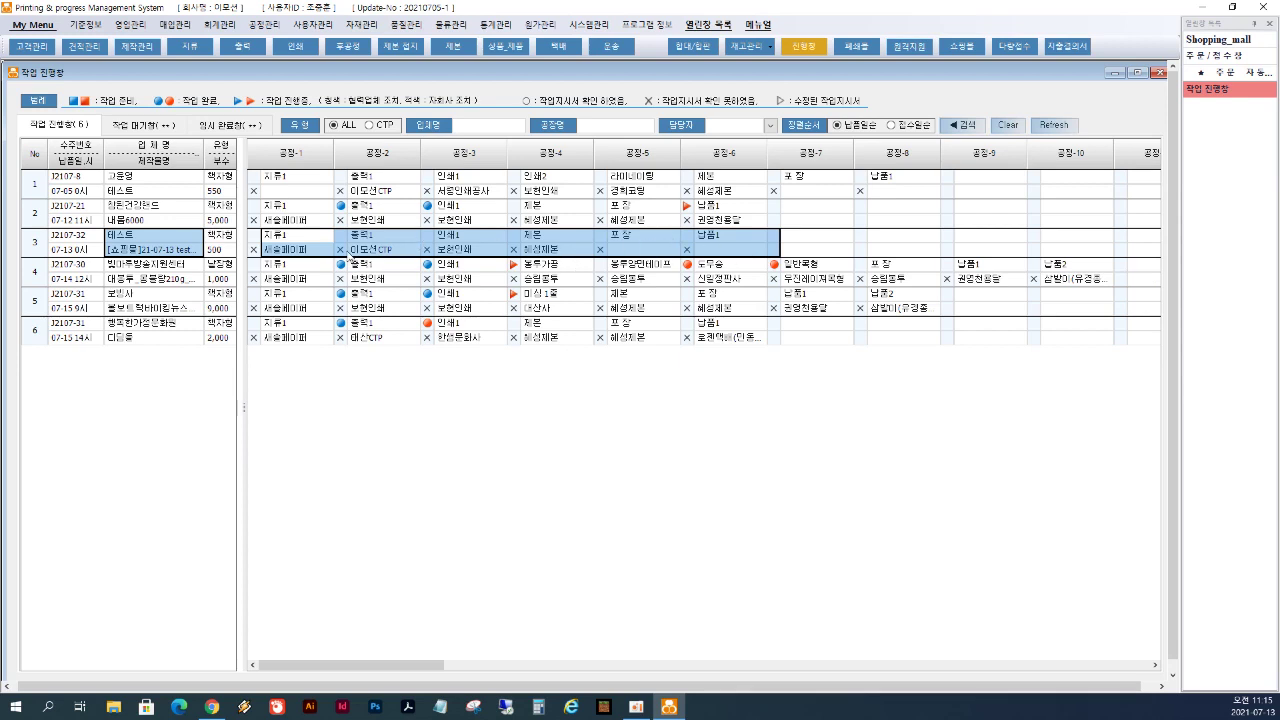
click(45, 248)
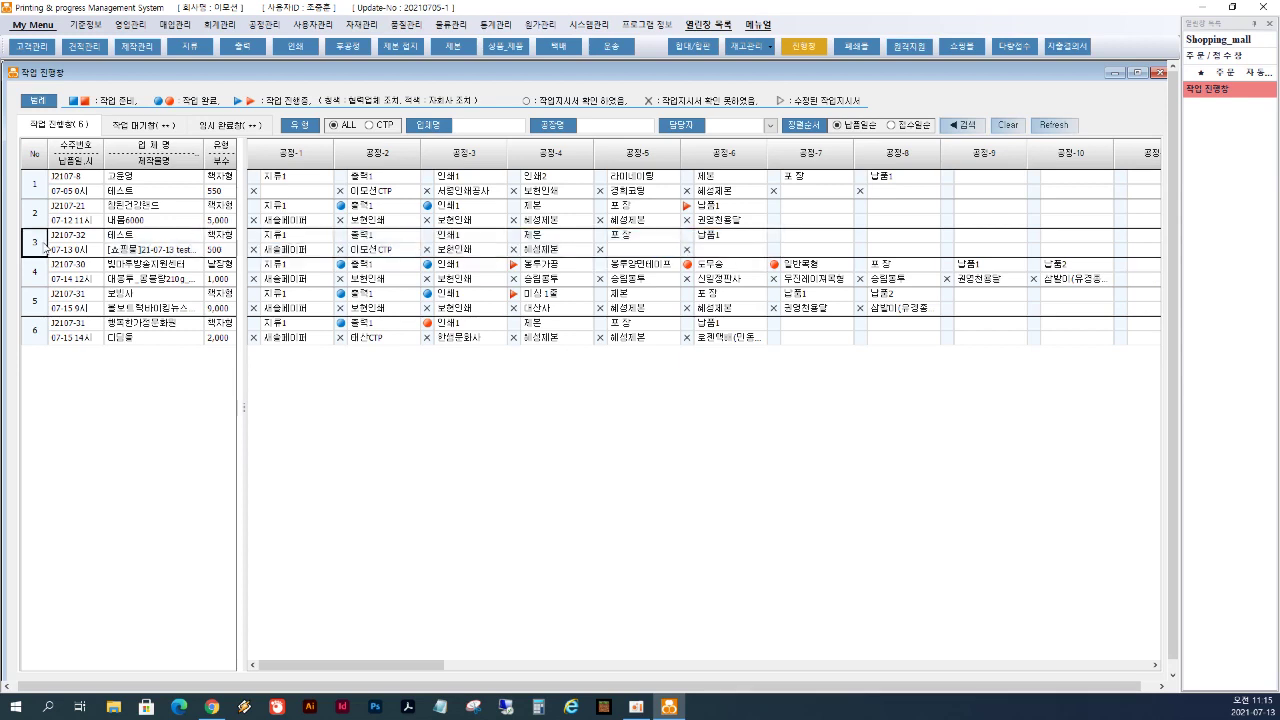
right_click(45, 248)
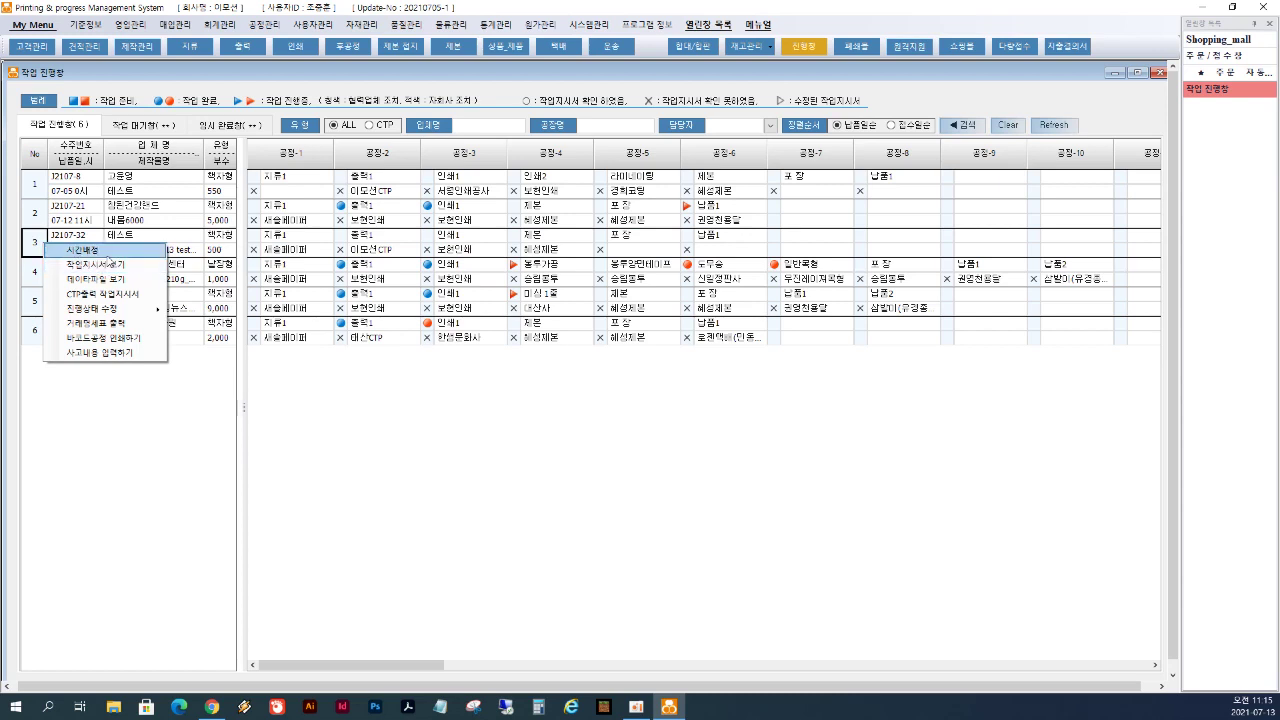
click(307, 237)
right_click(310, 239)
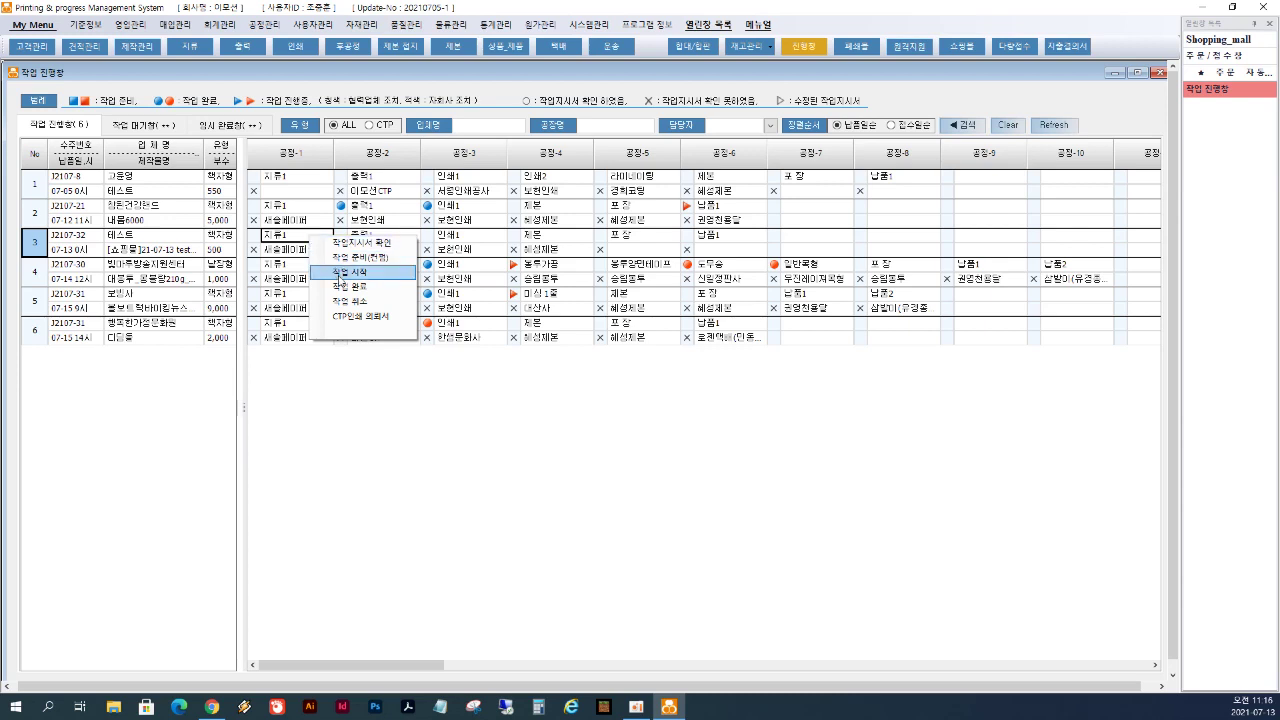
- Mark job 3's first process as started and its second process as completed
click(343, 272)
click(372, 236)
right_click(372, 236)
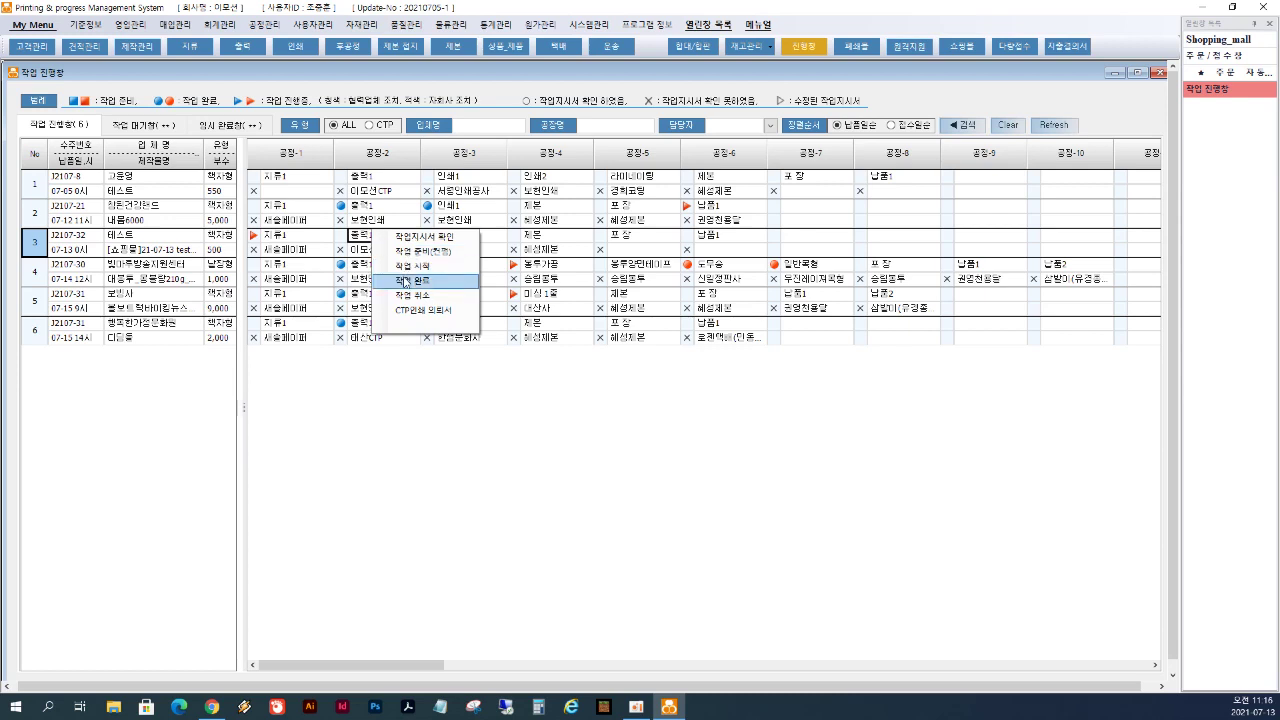
click(409, 281)
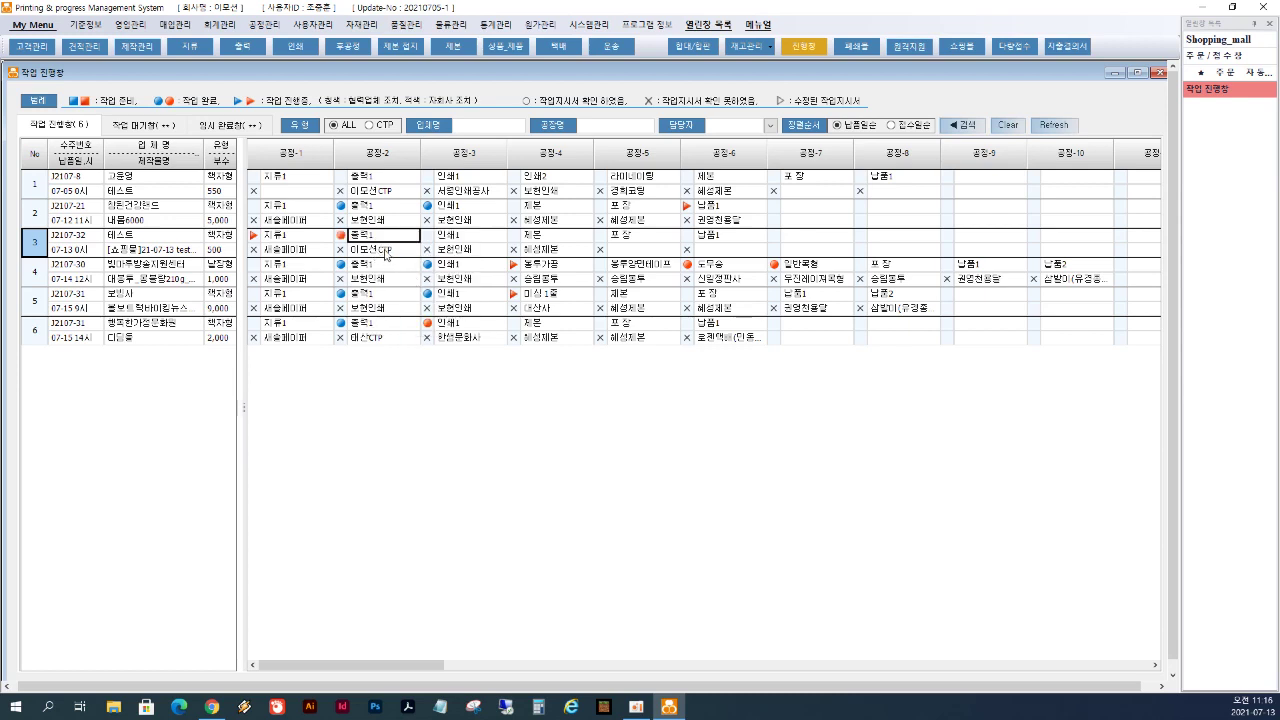
click(384, 254)
- Select blocks of process cells across the six jobs and scroll to later processes
drag(292, 192, 975, 345)
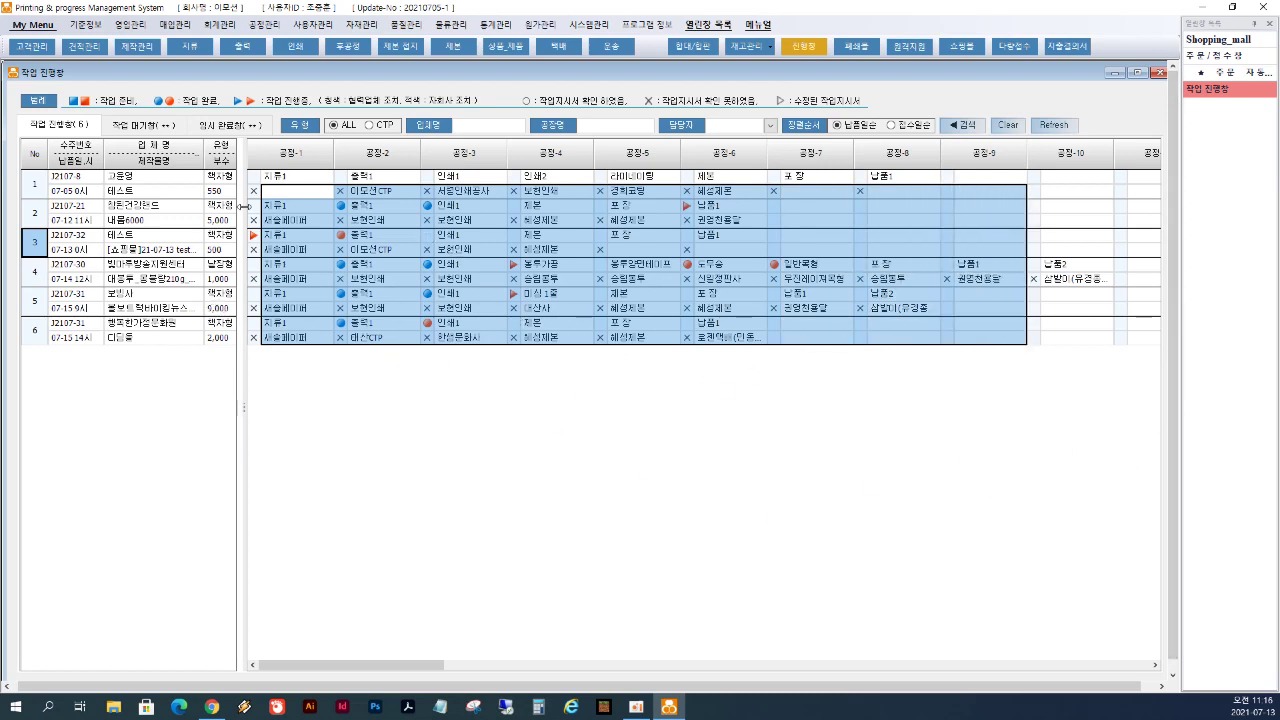
drag(318, 178, 1094, 345)
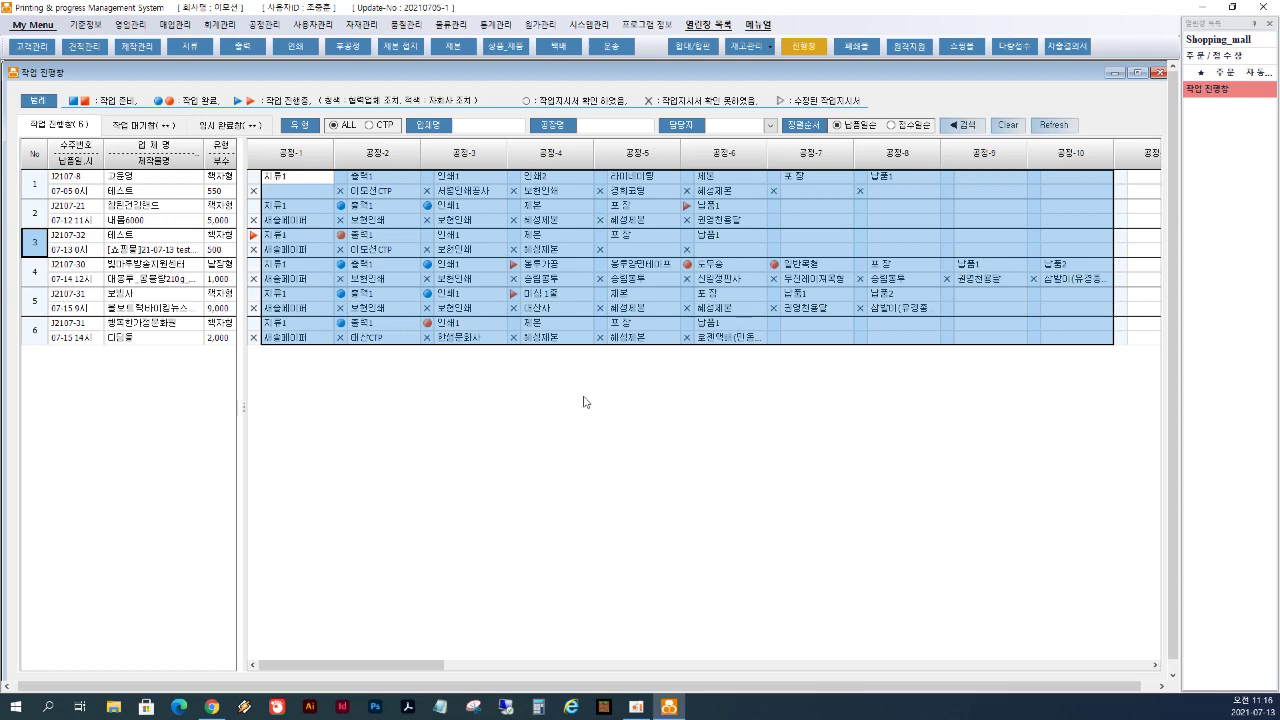
mouse_move(300, 186)
mouse_down()
mouse_move(350, 203)
mouse_move(601, 218)
mouse_move(913, 194)
mouse_move(283, 171)
mouse_up()
click(896, 218)
drag(293, 248, 1117, 250)
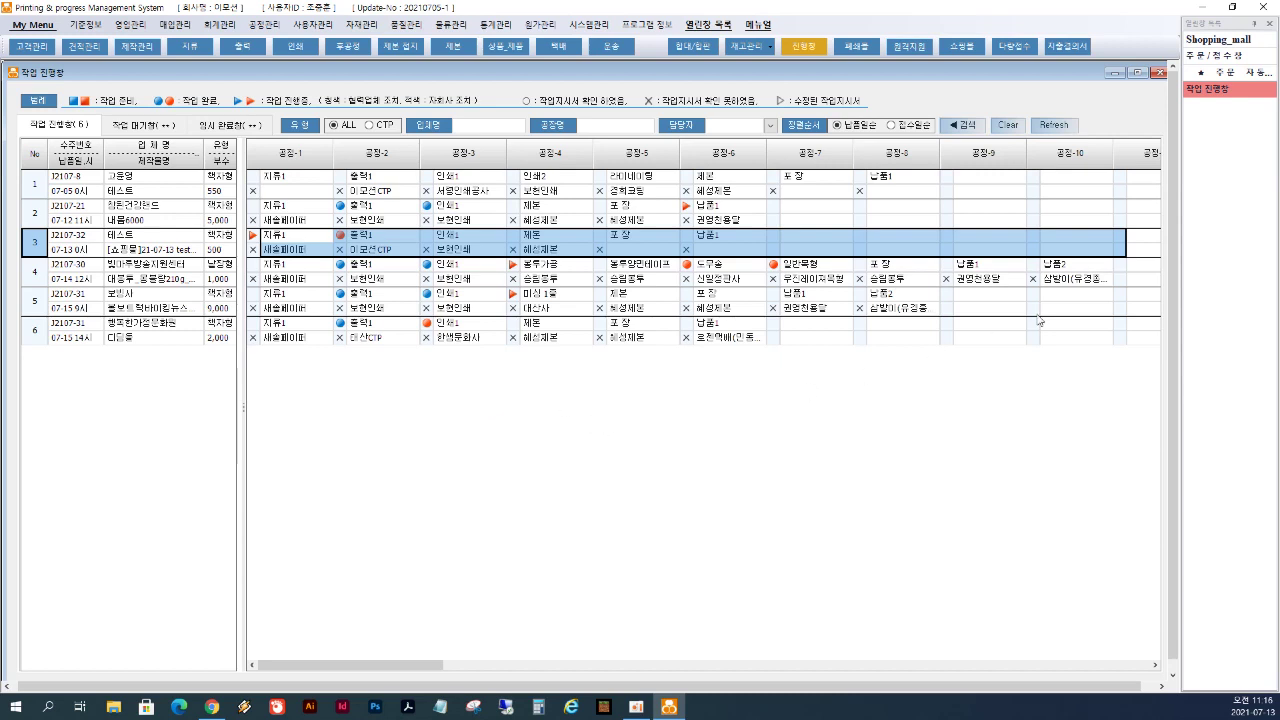
drag(1140, 340, 949, 343)
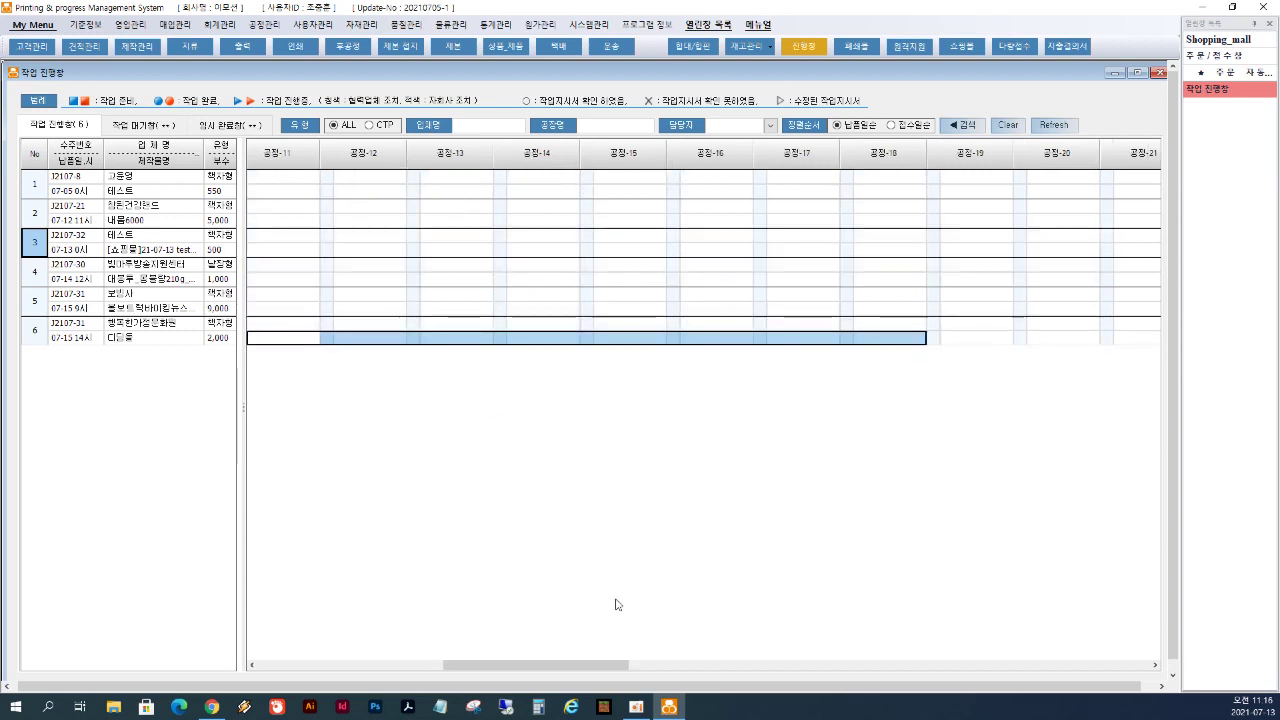
drag(555, 666, 377, 666)
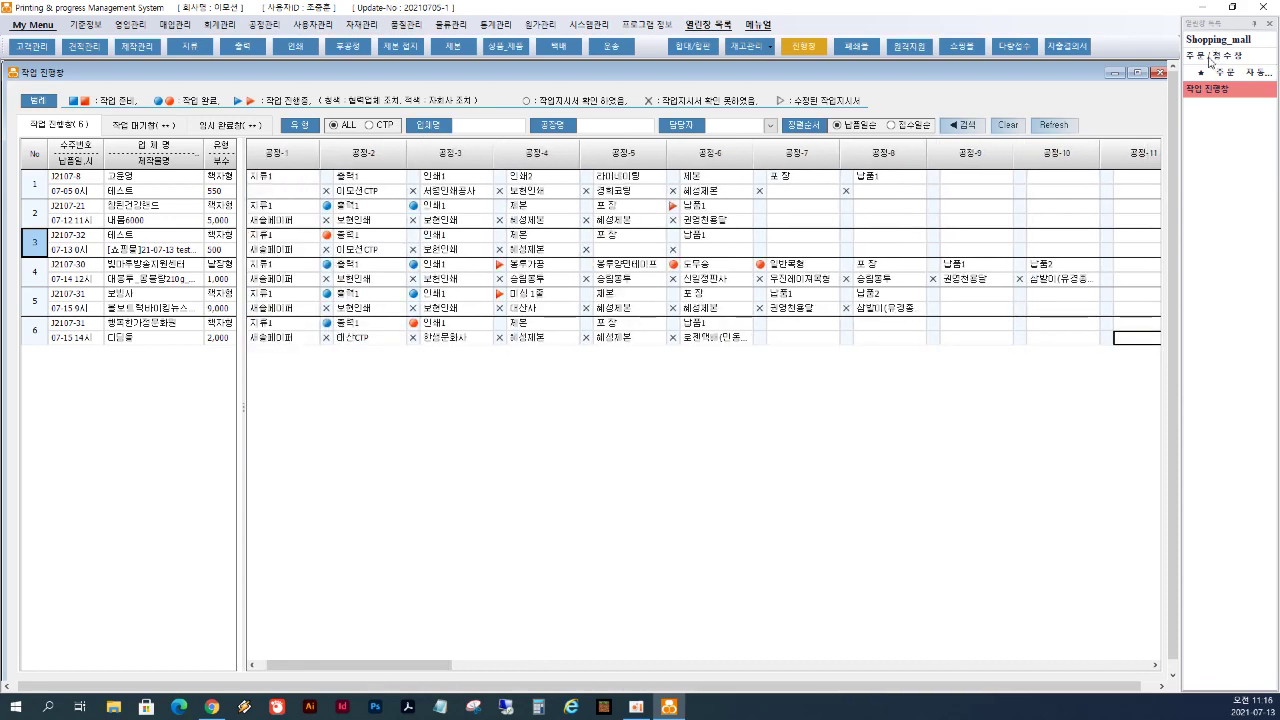